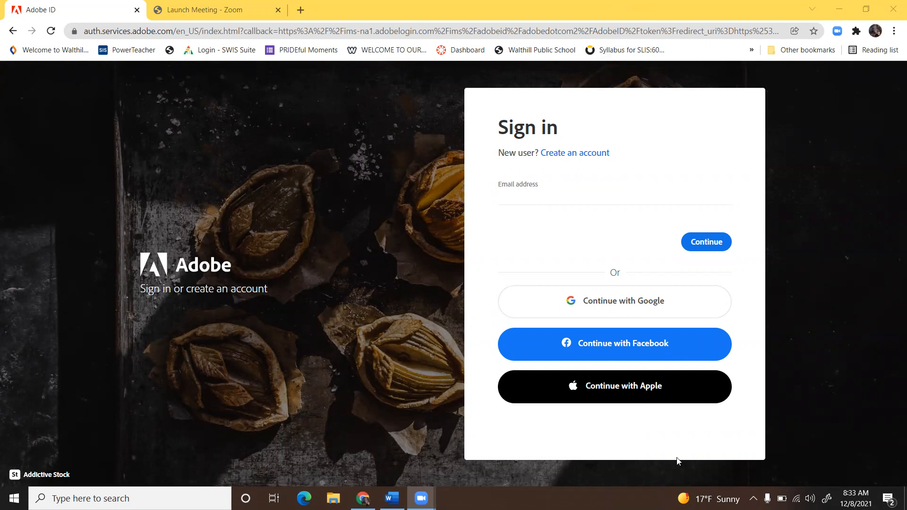
# Step: Sign in to Adobe with the Google account and open the Spark web app
pyautogui.click(620, 303)
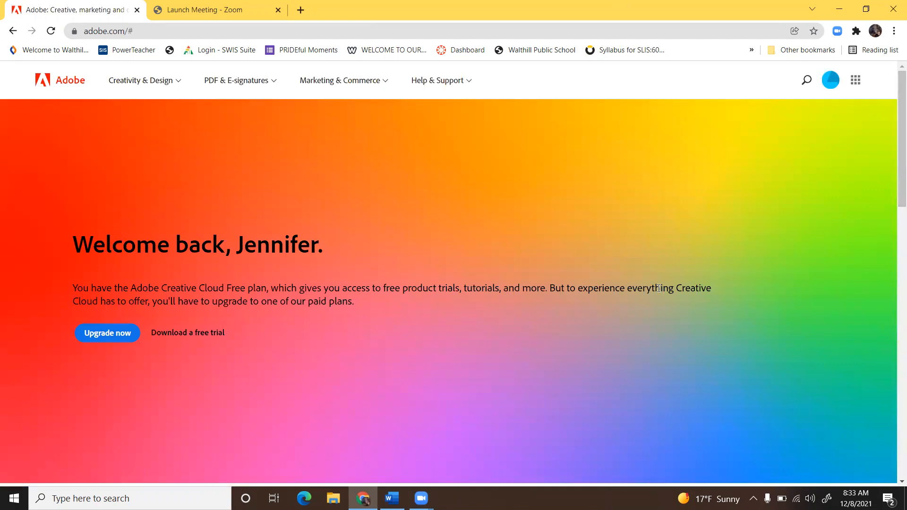
pyautogui.click(856, 83)
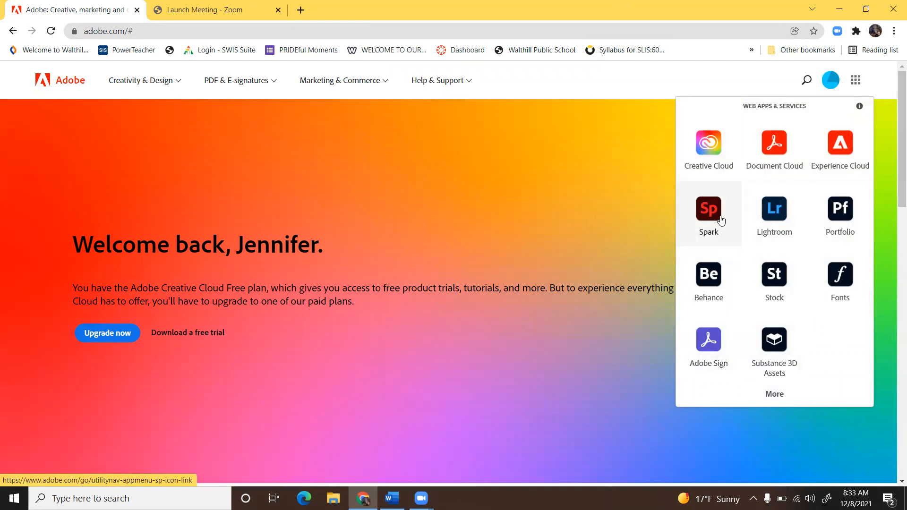
pyautogui.click(700, 214)
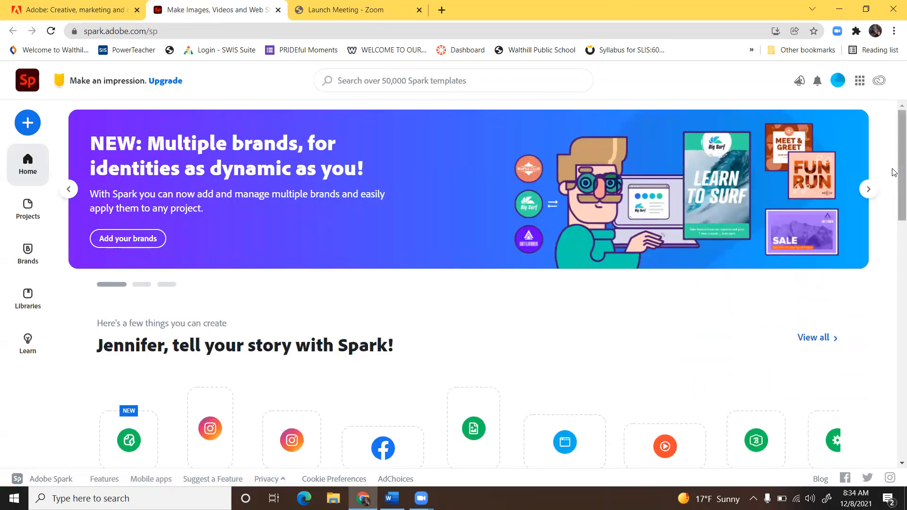
# Step: Start a new Slideshow video project from the creation options on the Spark home page
pyautogui.scroll(-7, 895, 246)
pyautogui.moveTo(895, 269); pyautogui.dragTo(895, 258)
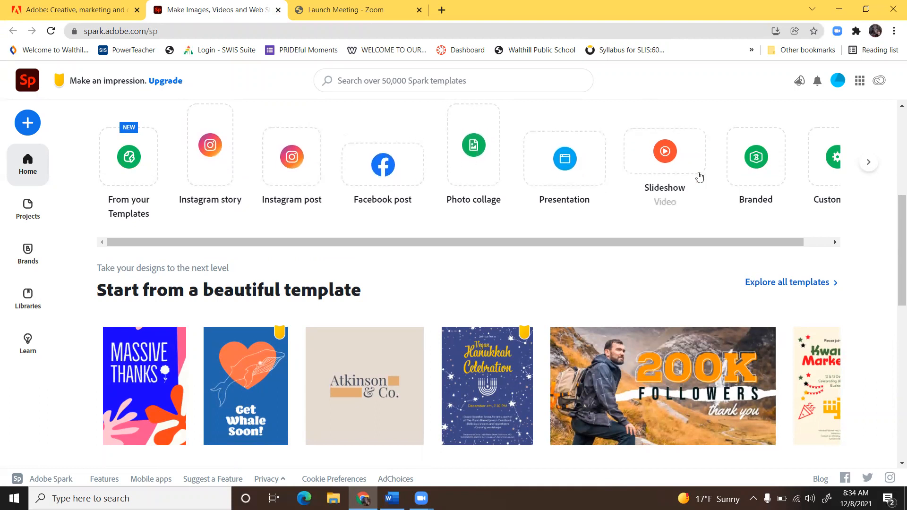
pyautogui.click(866, 165)
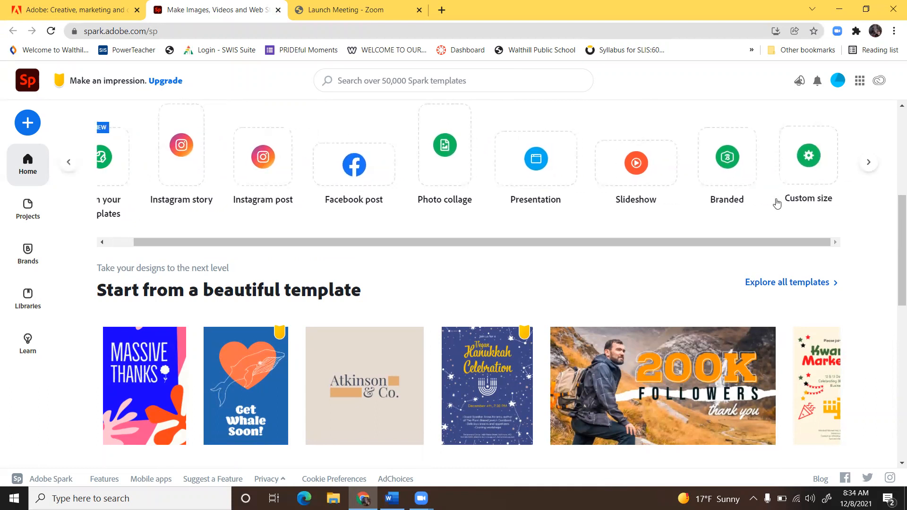
pyautogui.click(650, 163)
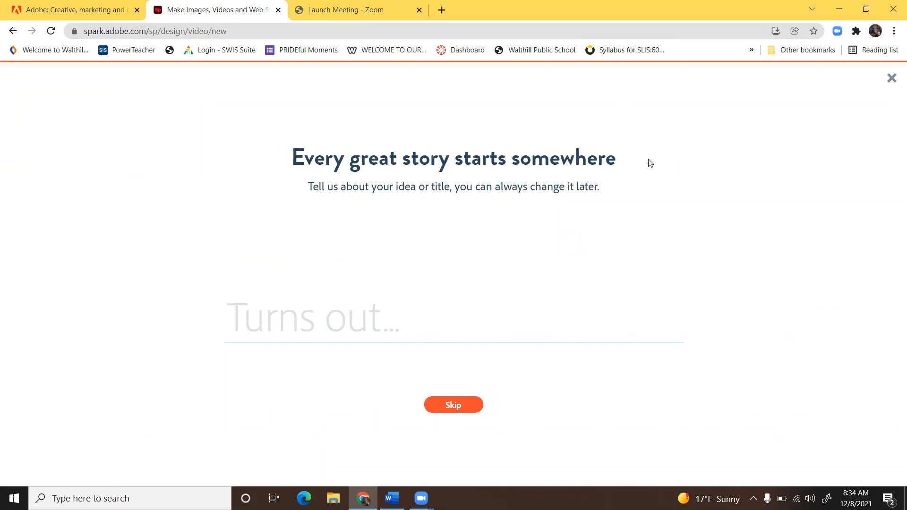
# Step: Title the new video "Trial" and continue to the story templates
pyautogui.write('Ti')
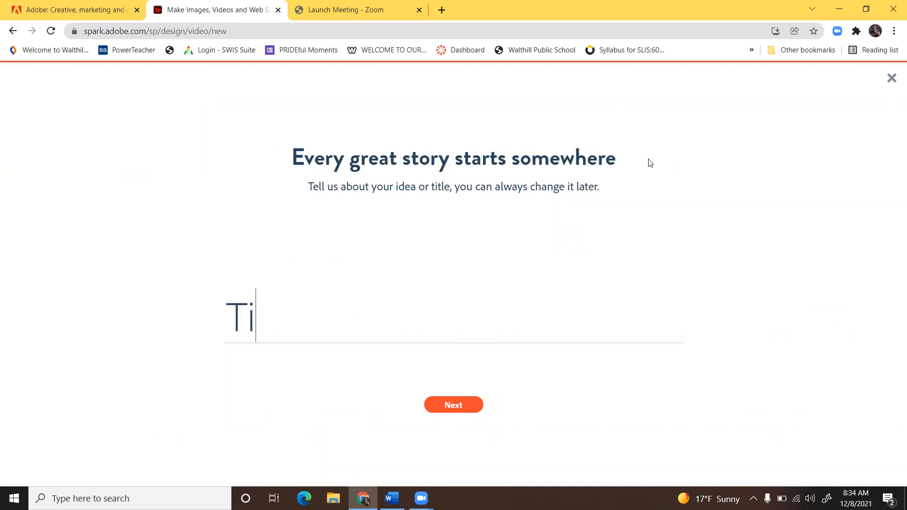
pyautogui.press('BackSpace')
pyautogui.write('ra')
pyautogui.press('BackSpace')
pyautogui.write('ial')
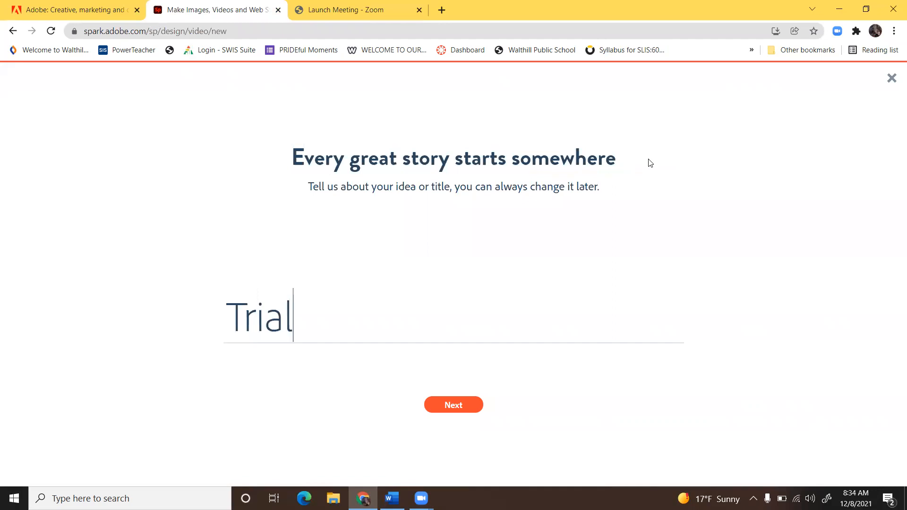
pyautogui.click(449, 406)
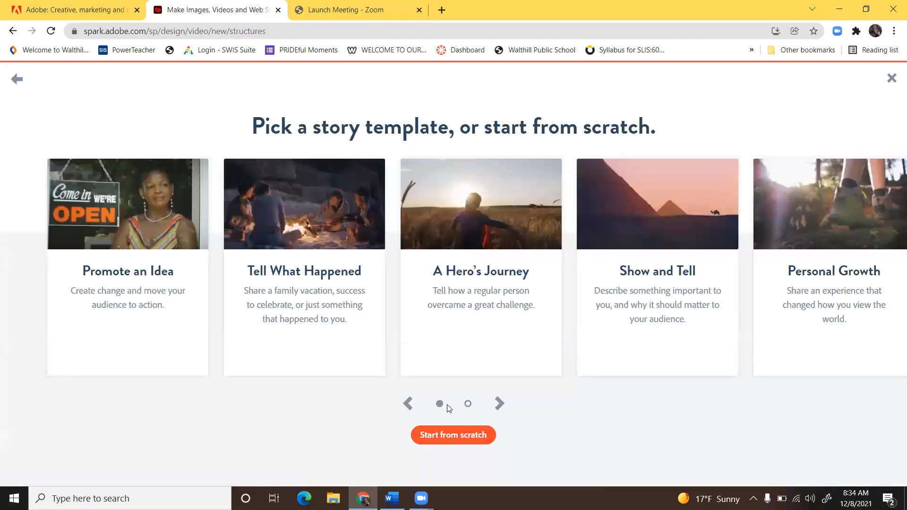
# Step: Choose the Promote an Idea story template and dismiss the quick tips tutorial so it does not show again
pyautogui.click(499, 404)
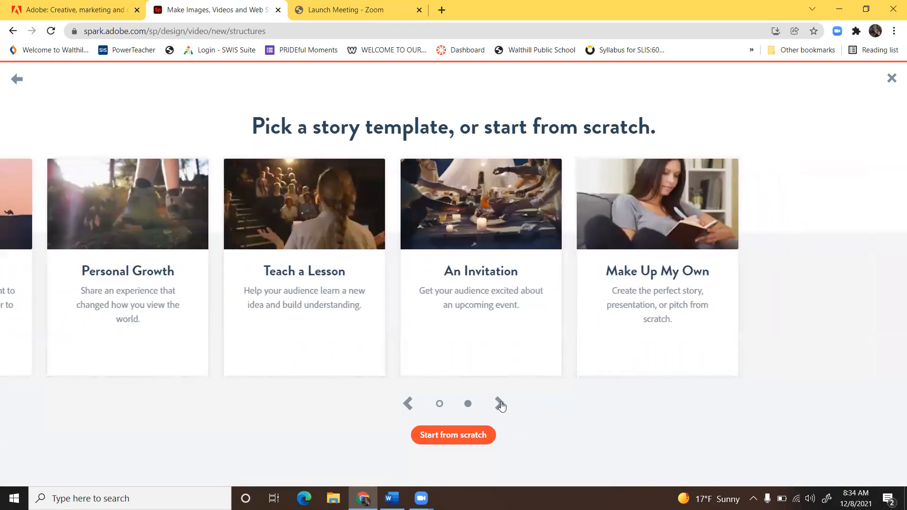
pyautogui.click(407, 405)
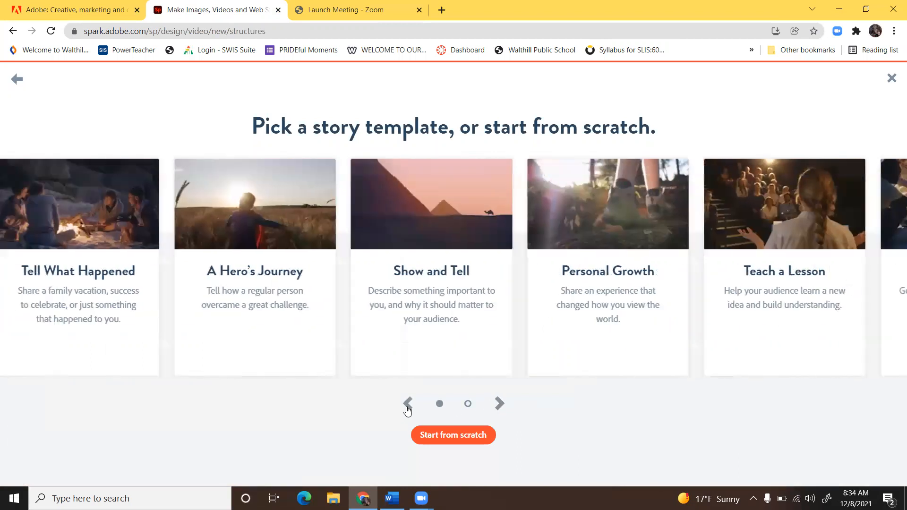
pyautogui.click(171, 208)
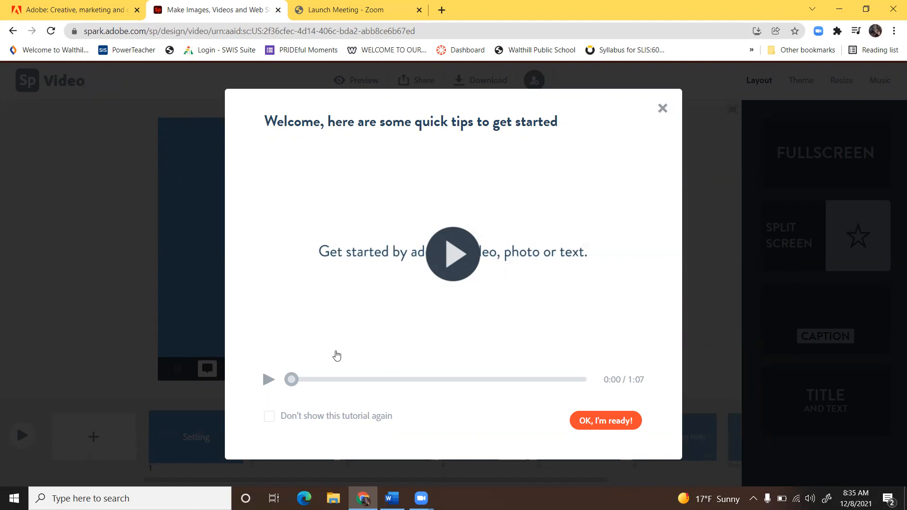
pyautogui.click(270, 417)
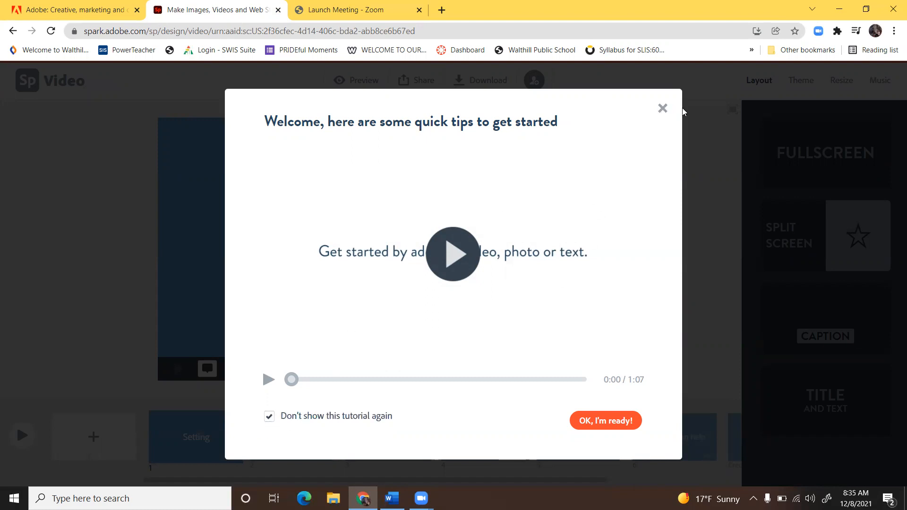
pyautogui.click(662, 109)
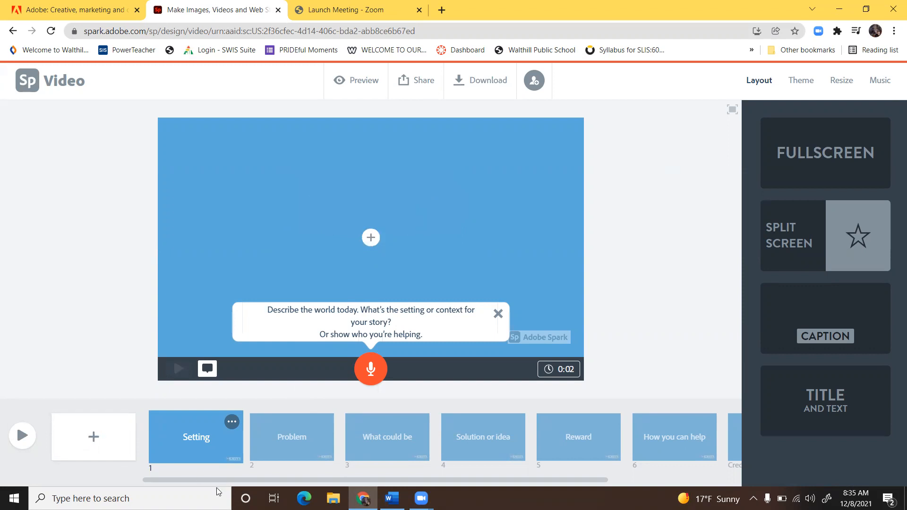
# Step: Try the Split Screen and Caption layouts on the Setting slide and settle on the Title and Text layout
pyautogui.moveTo(230, 480); pyautogui.dragTo(541, 457)
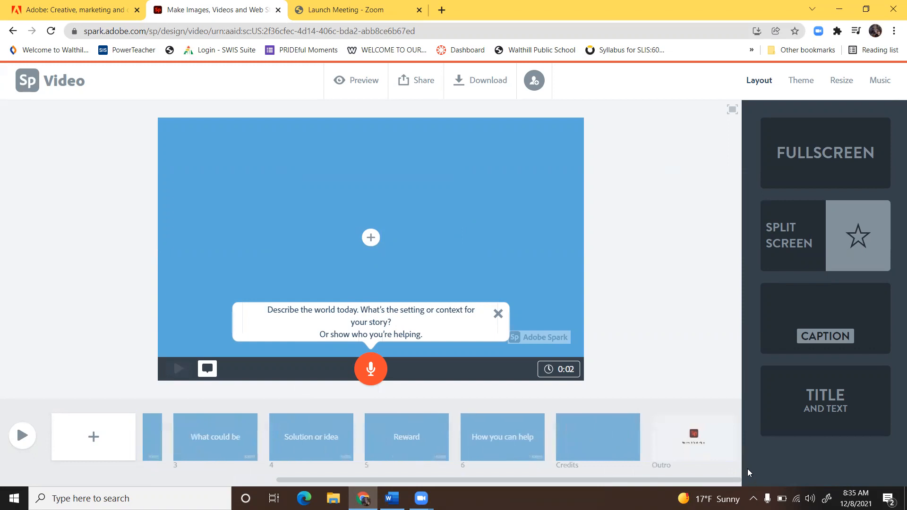
pyautogui.moveTo(630, 480); pyautogui.dragTo(491, 468)
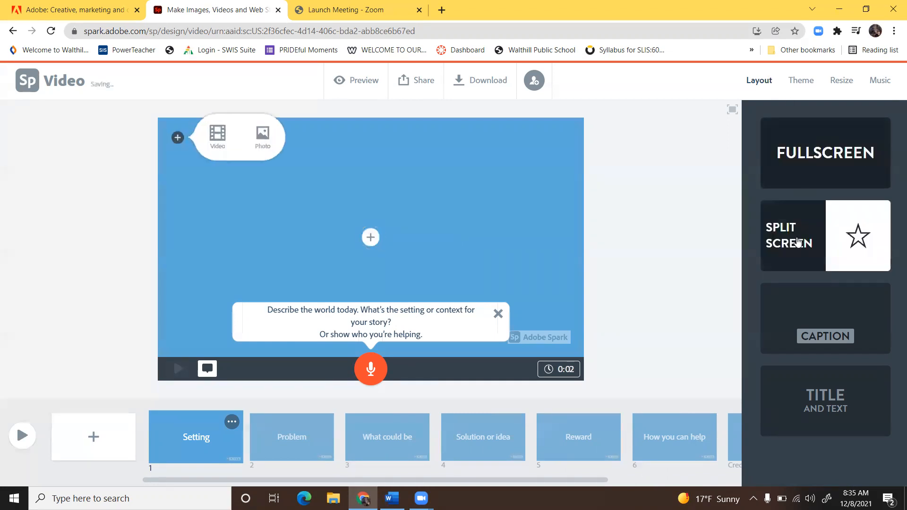
pyautogui.click(819, 246)
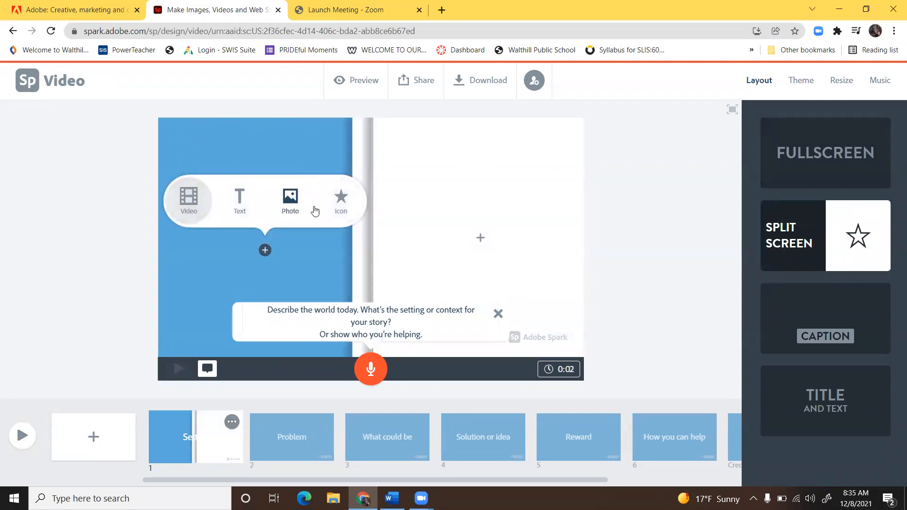
pyautogui.click(481, 237)
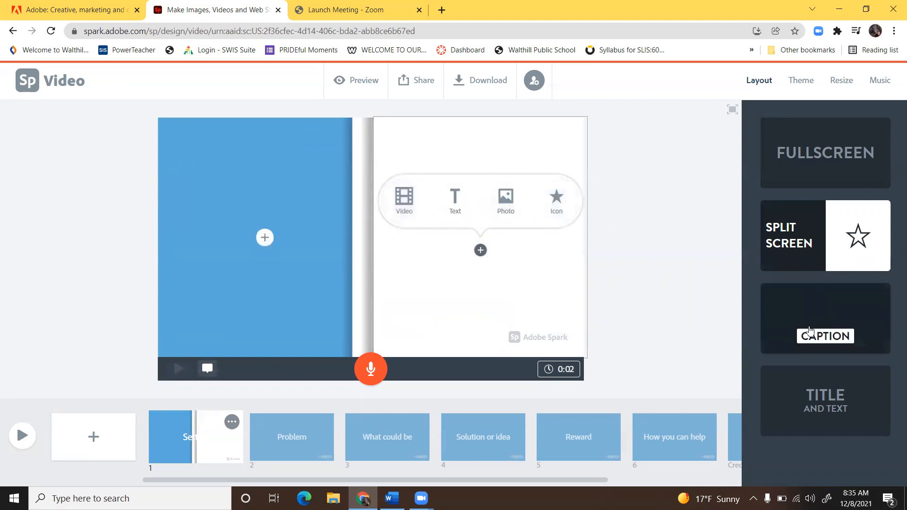
pyautogui.click(810, 331)
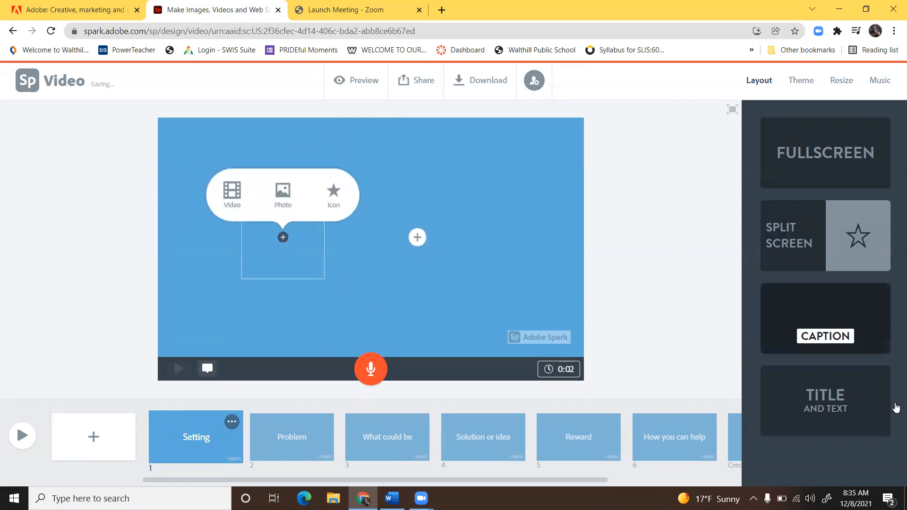
pyautogui.click(853, 401)
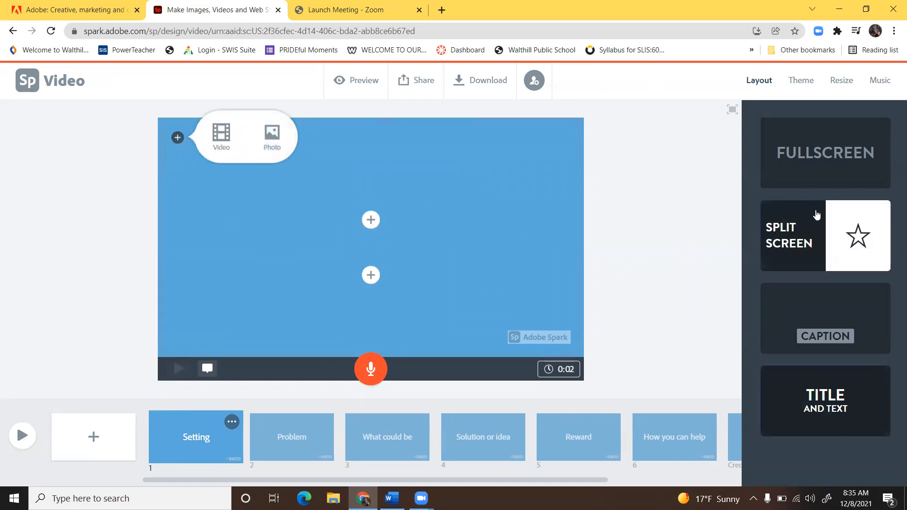
# Step: Try the Statement theme in teal, shuffle its colors to a white background, and switch the accent to blue
pyautogui.click(804, 81)
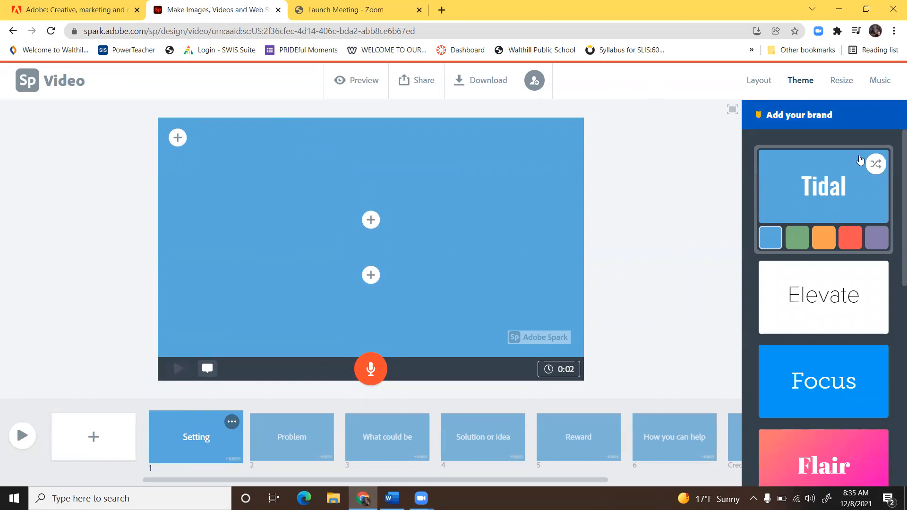
pyautogui.scroll(-10, 894, 204)
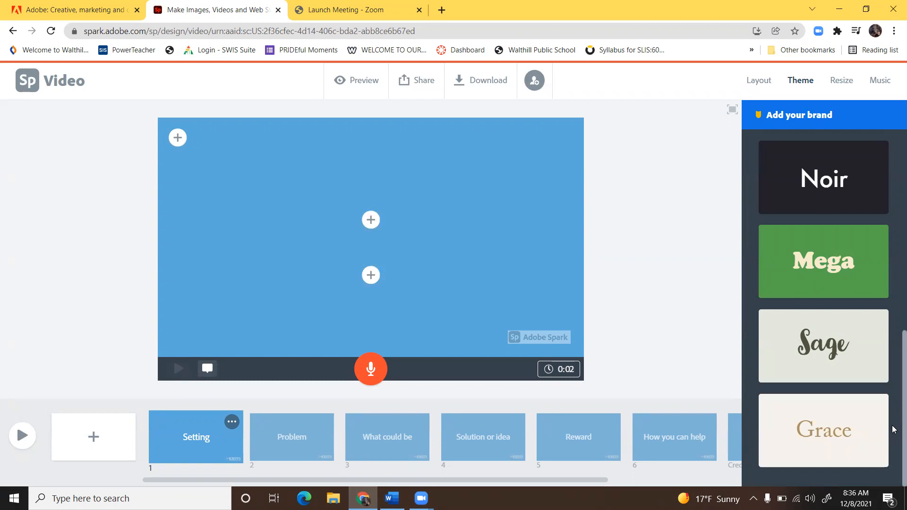
pyautogui.scroll(8, 894, 429)
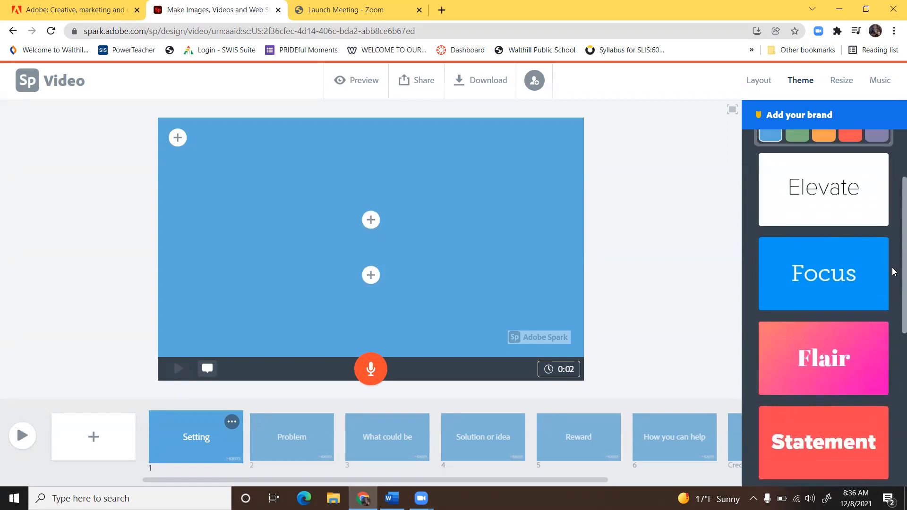
pyautogui.scroll(-3, 894, 321)
pyautogui.click(837, 370)
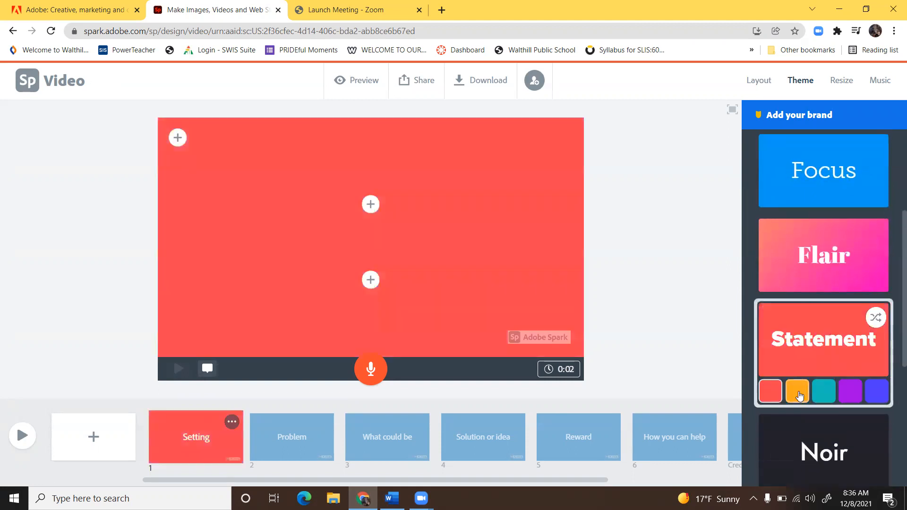
pyautogui.click(823, 396)
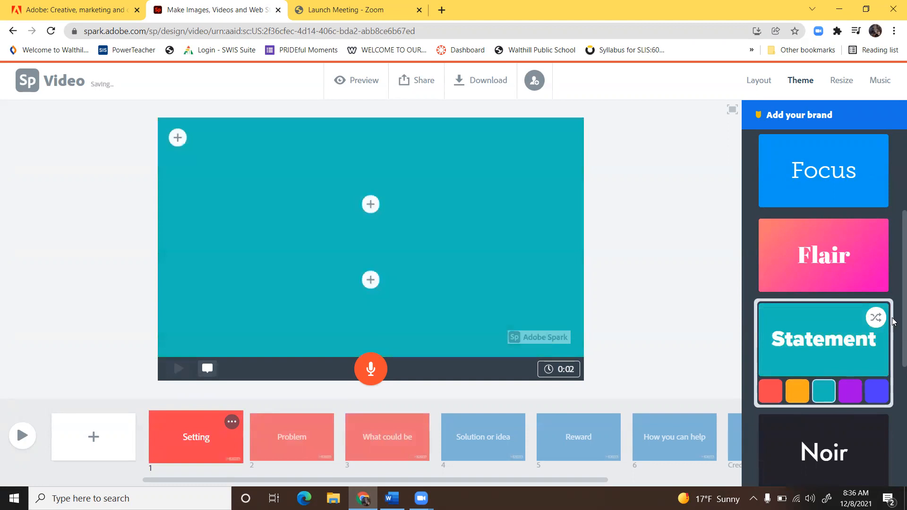
pyautogui.click(877, 319)
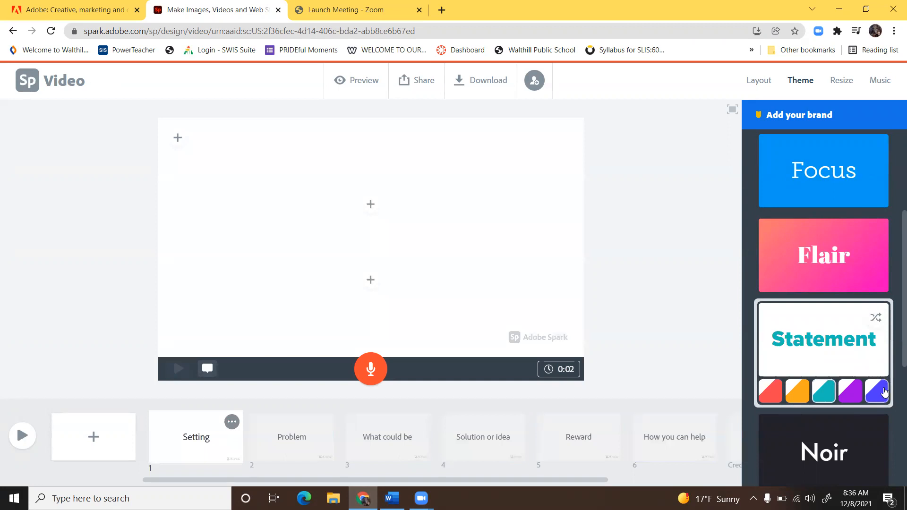
pyautogui.click(876, 391)
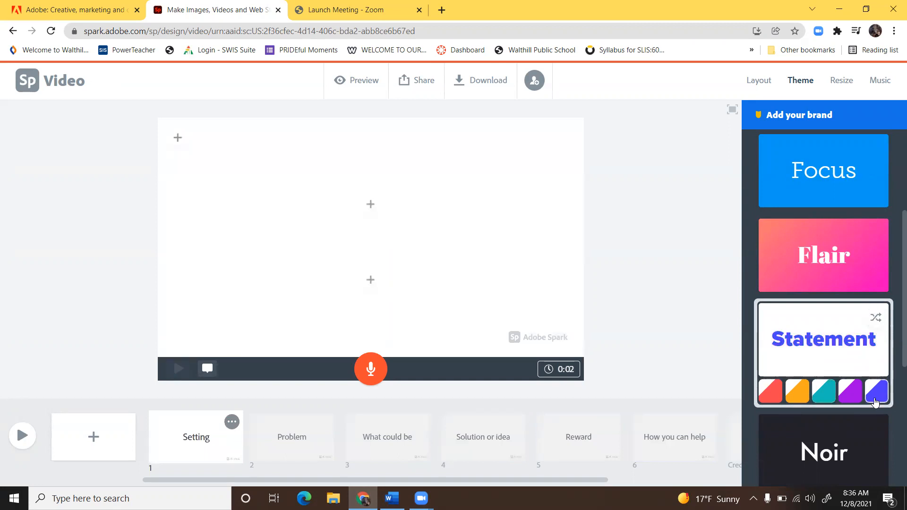
# Step: Try the Noir theme and shuffle its colors to a light background
pyautogui.scroll(-1, 879, 387)
pyautogui.click(882, 362)
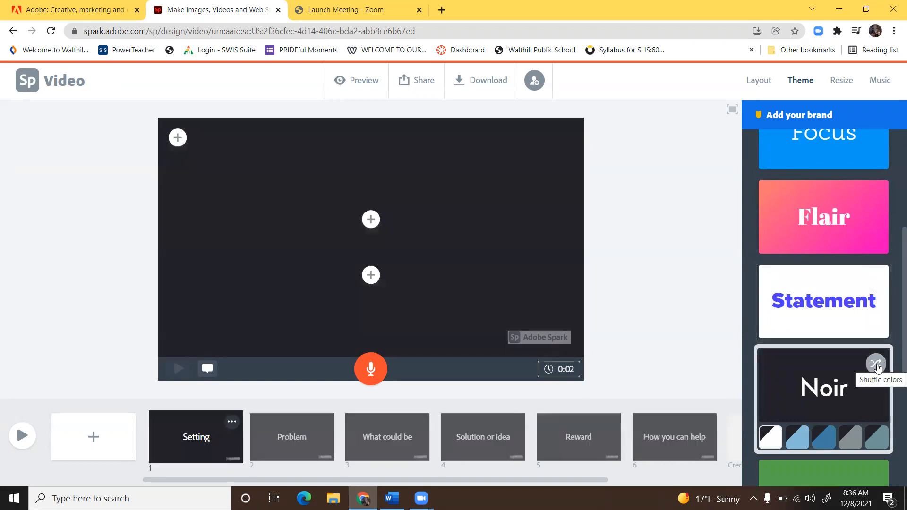
pyautogui.click(877, 365)
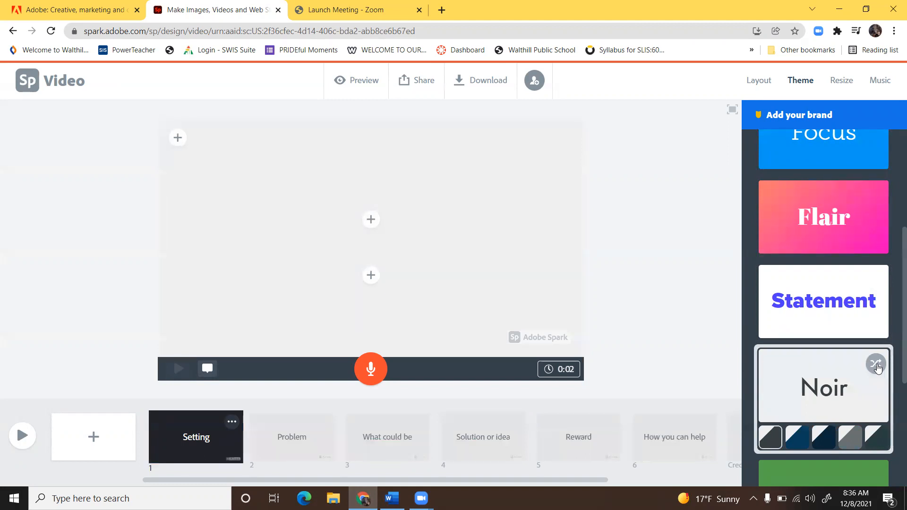
# Step: Apply the Tidal theme to the video with the purple color variant
pyautogui.scroll(5, 894, 283)
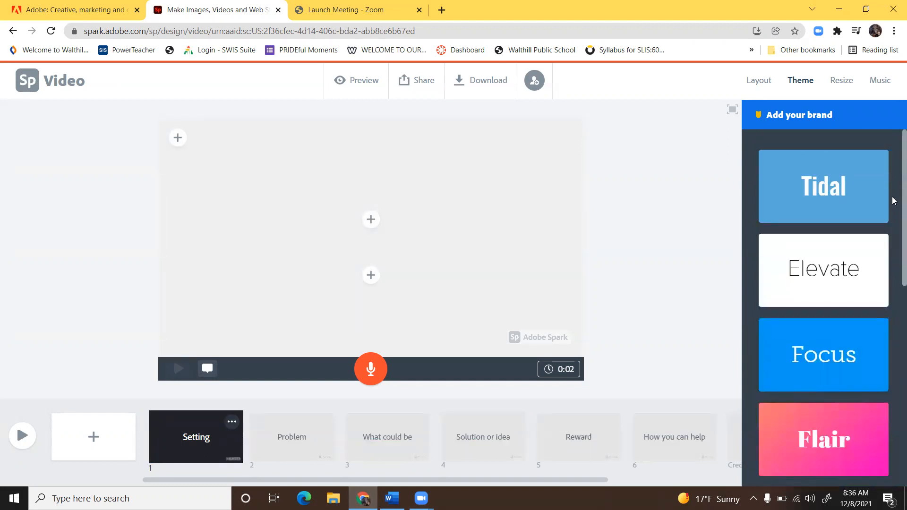
pyautogui.click(815, 175)
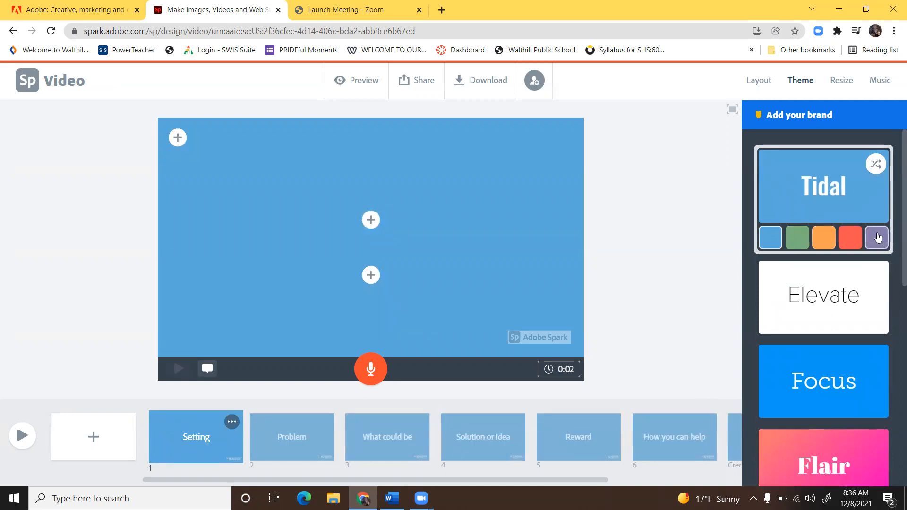
pyautogui.click(878, 238)
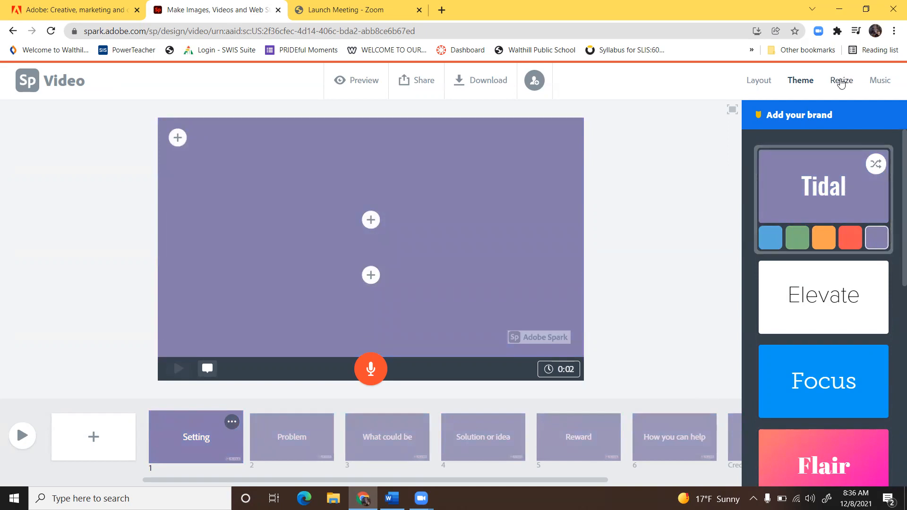
# Step: Examine the video's resize formats and look through the available background music tracks
pyautogui.click(841, 82)
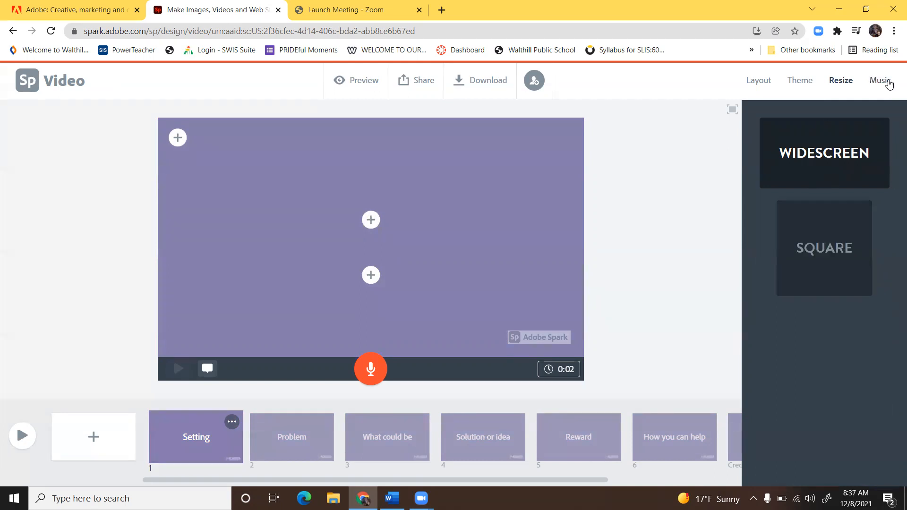
pyautogui.click(889, 83)
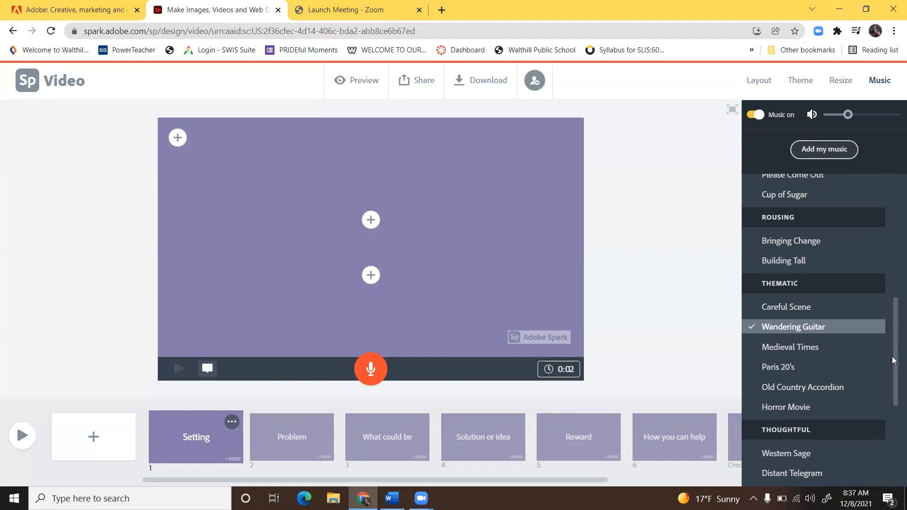
pyautogui.moveTo(893, 359); pyautogui.dragTo(893, 176)
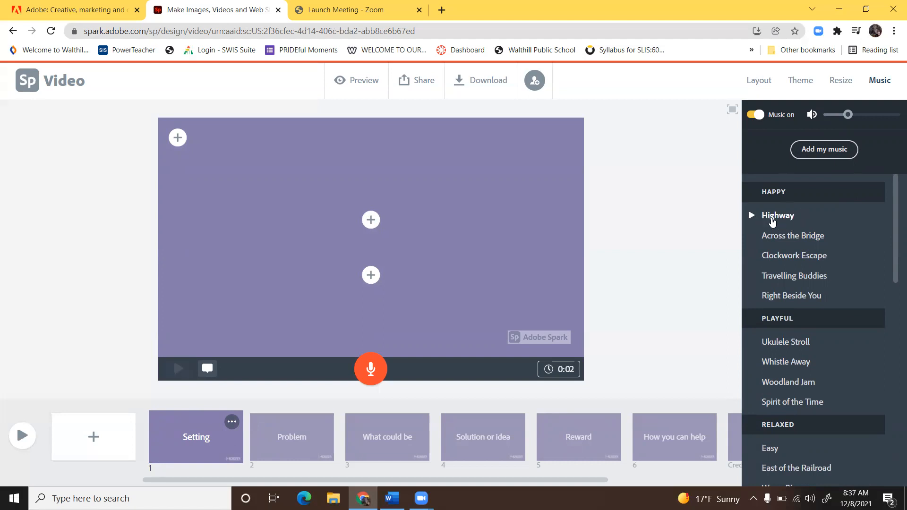
# Step: Play samples of the Highway and Travelling Buddies tracks and set Travelling Buddies as the video's background music
pyautogui.click(752, 218)
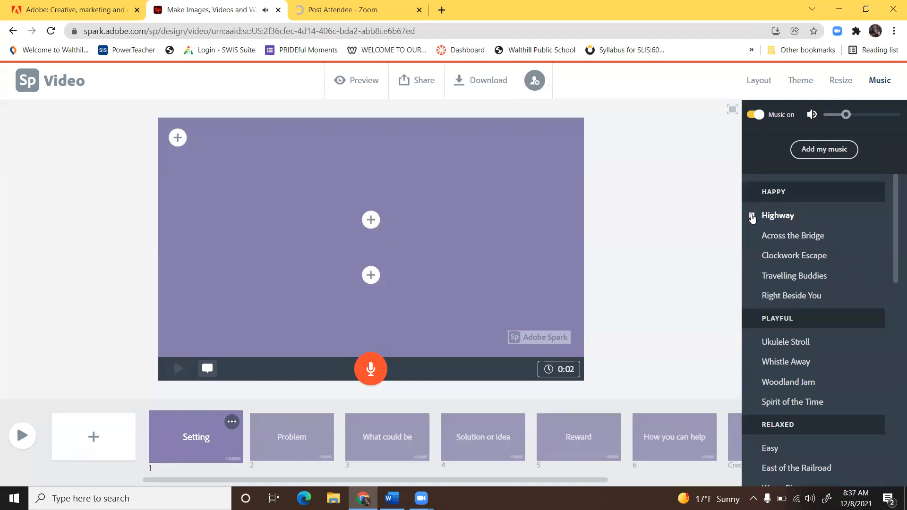
pyautogui.click(752, 218)
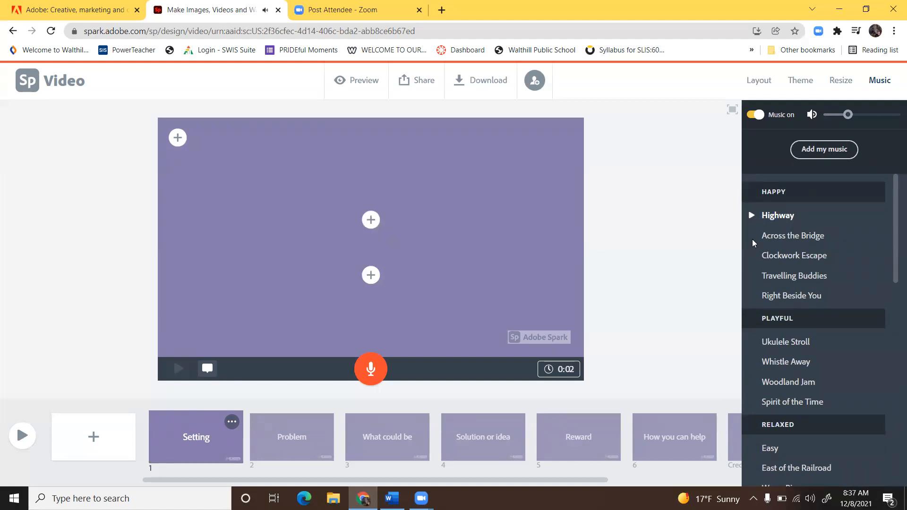
pyautogui.click(753, 277)
pyautogui.click(754, 279)
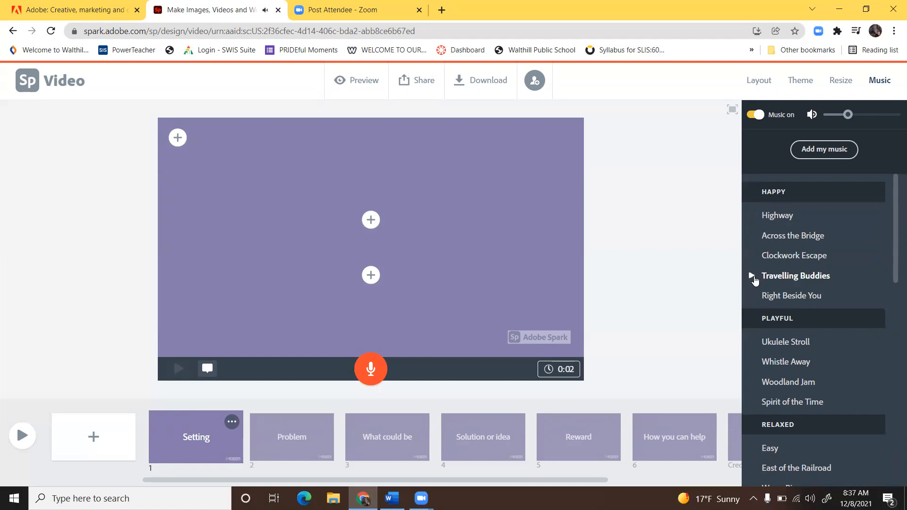
pyautogui.click(795, 277)
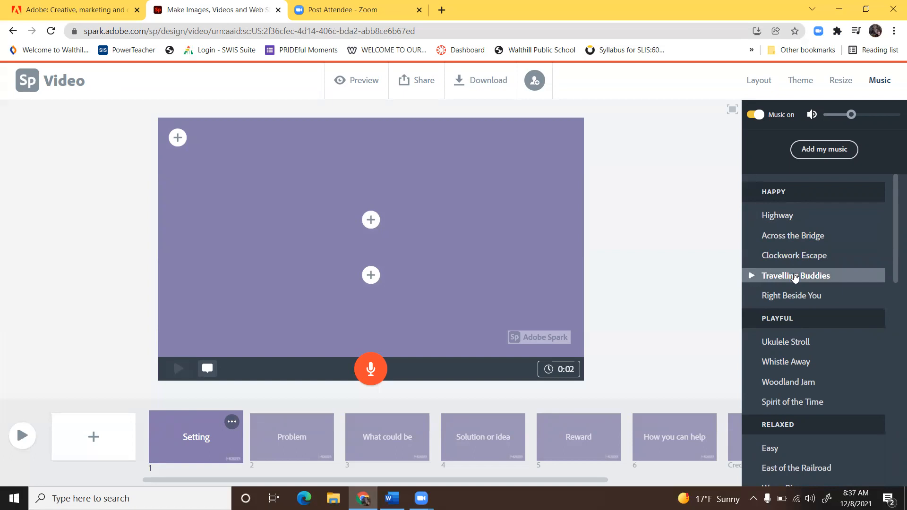
# Step: Turn the background music off and back on, and lower its volume
pyautogui.click(755, 117)
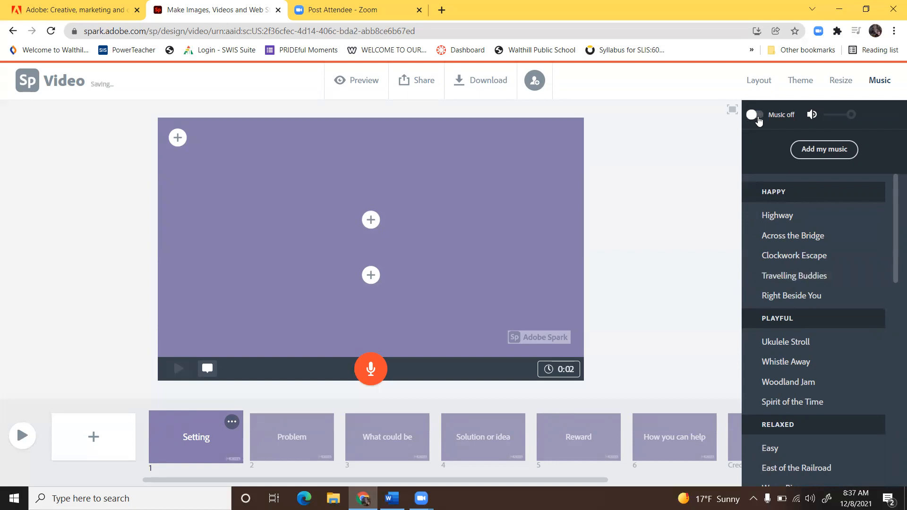
pyautogui.click(755, 118)
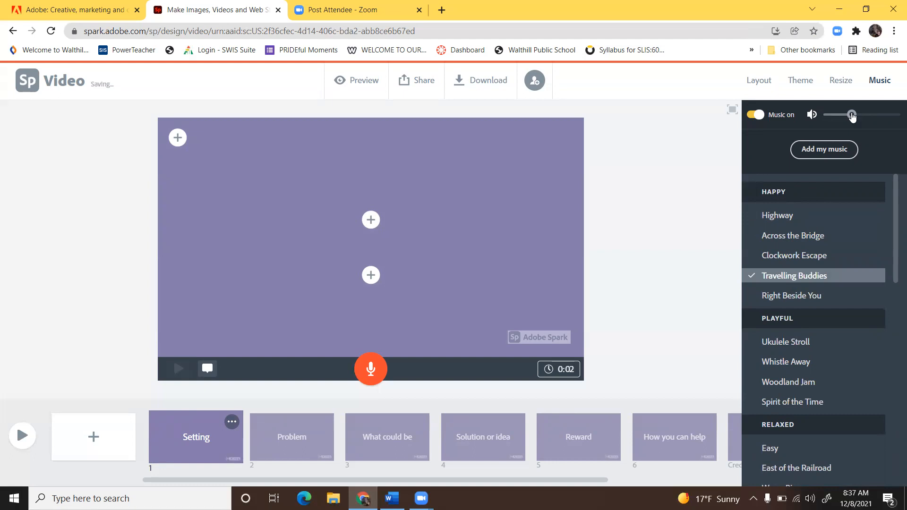
pyautogui.moveTo(853, 118)
pyautogui.mouseDown()
pyautogui.moveTo(892, 118)
pyautogui.moveTo(838, 118)
pyautogui.mouseUp()
# Step: Add the title text "Trial Run" to the first slide
pyautogui.click(771, 80)
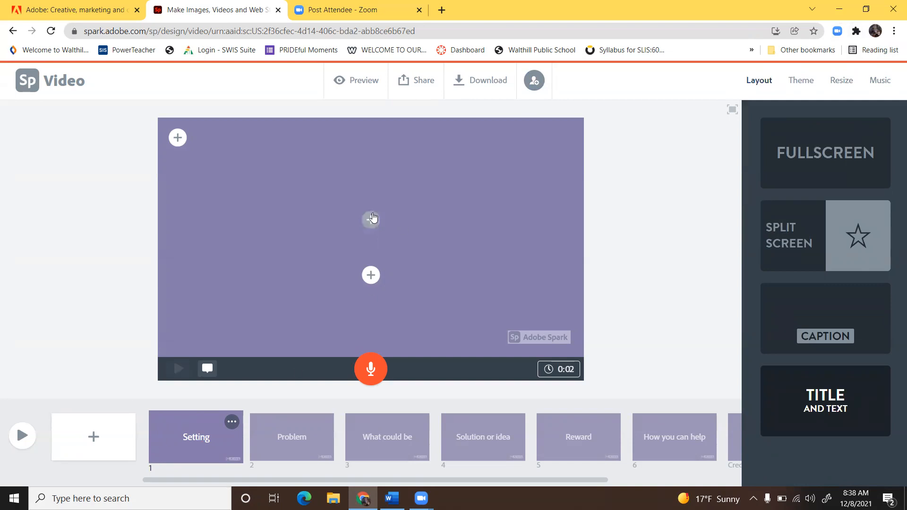
pyautogui.click(371, 220)
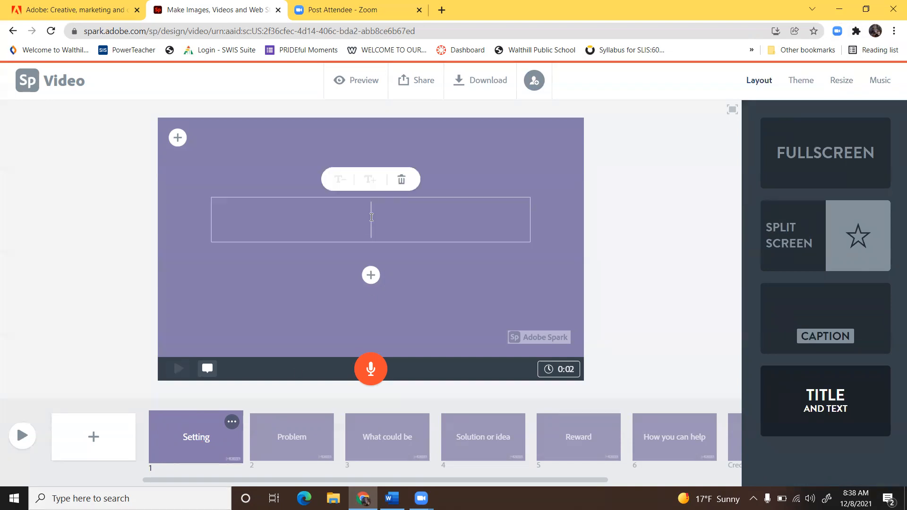
pyautogui.write('Trial Run')
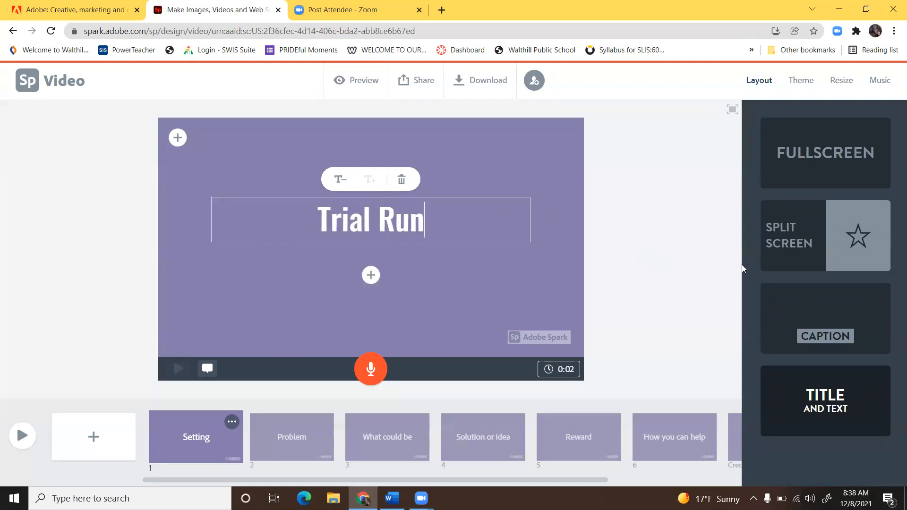
pyautogui.click(676, 263)
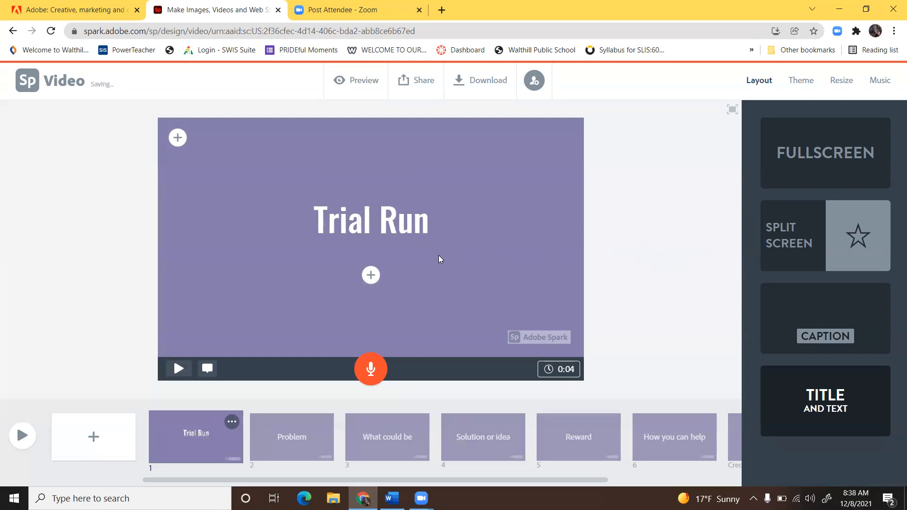
# Step: Apply the Split Screen layout to the title slide and open the photo sources for its empty half
pyautogui.click(812, 228)
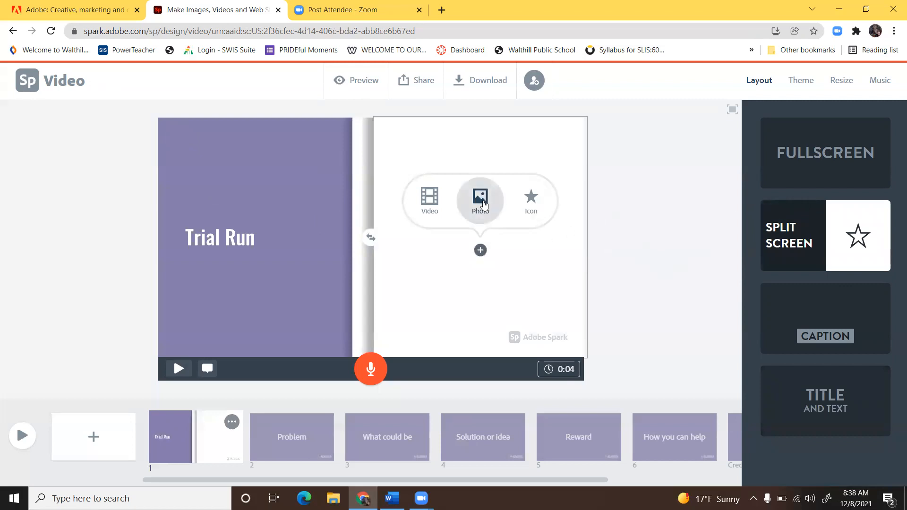
pyautogui.click(523, 202)
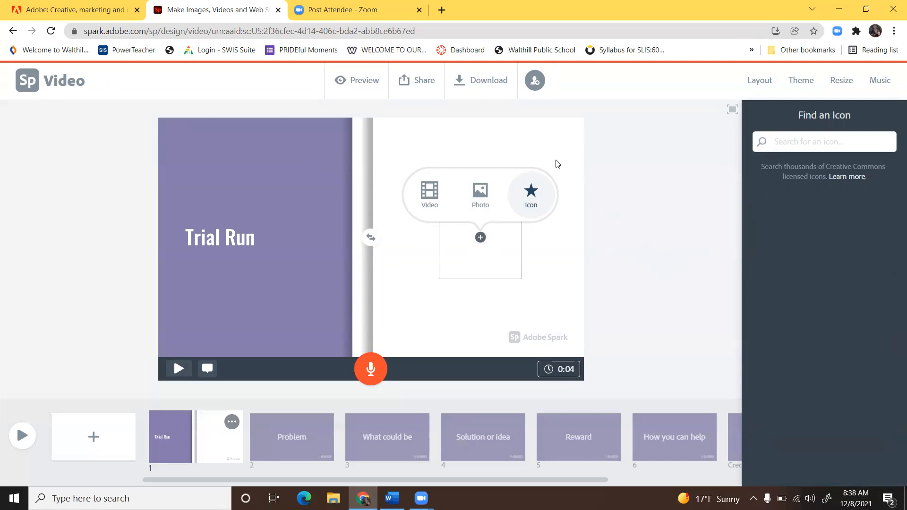
pyautogui.click(487, 196)
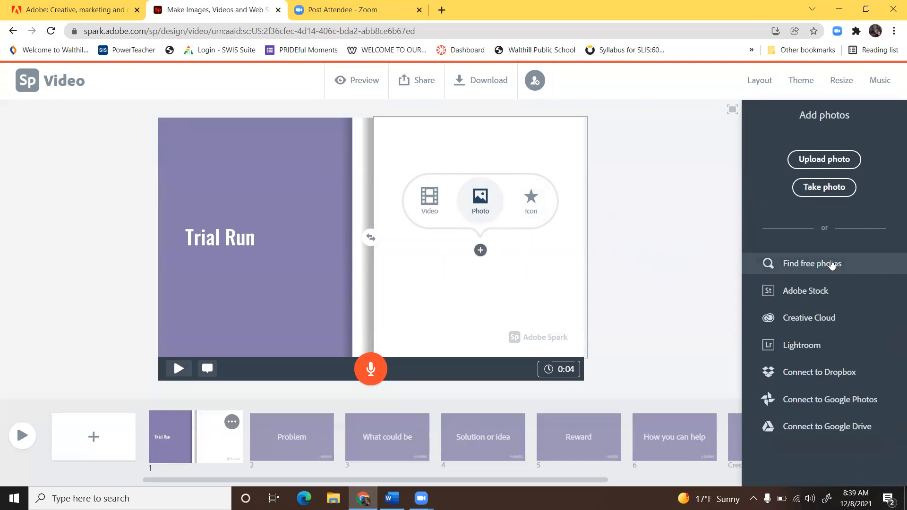
# Step: Search free photos for "books", place the open book photo with glasses and a key, and swap the slide's two halves
pyautogui.click(832, 264)
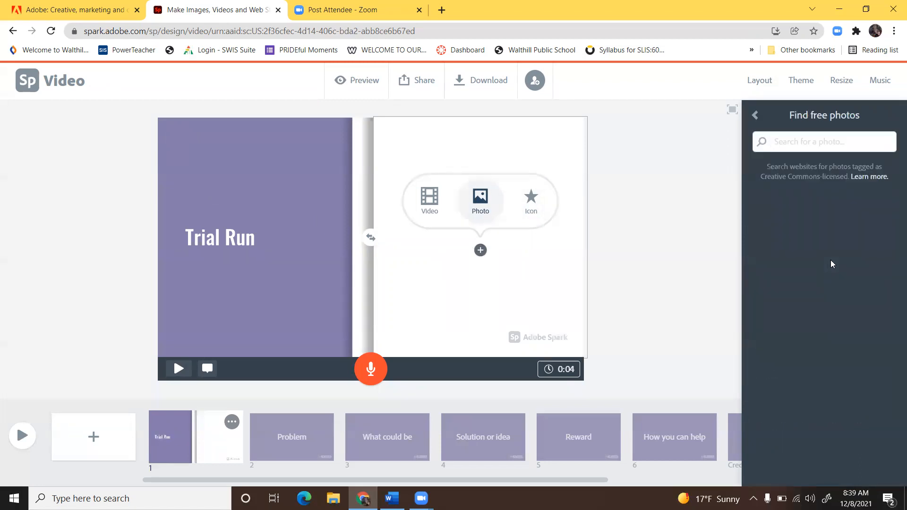
pyautogui.click(823, 142)
pyautogui.write('books')
pyautogui.press('Return')
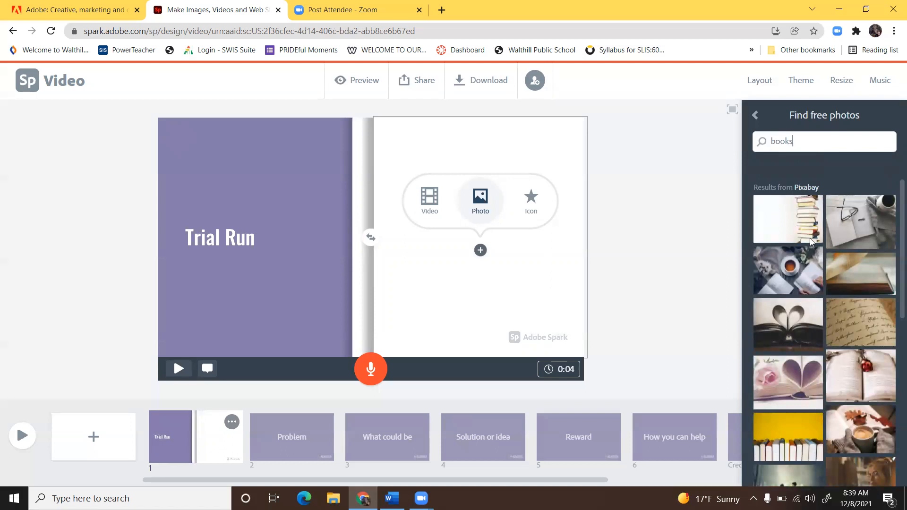
pyautogui.click(844, 226)
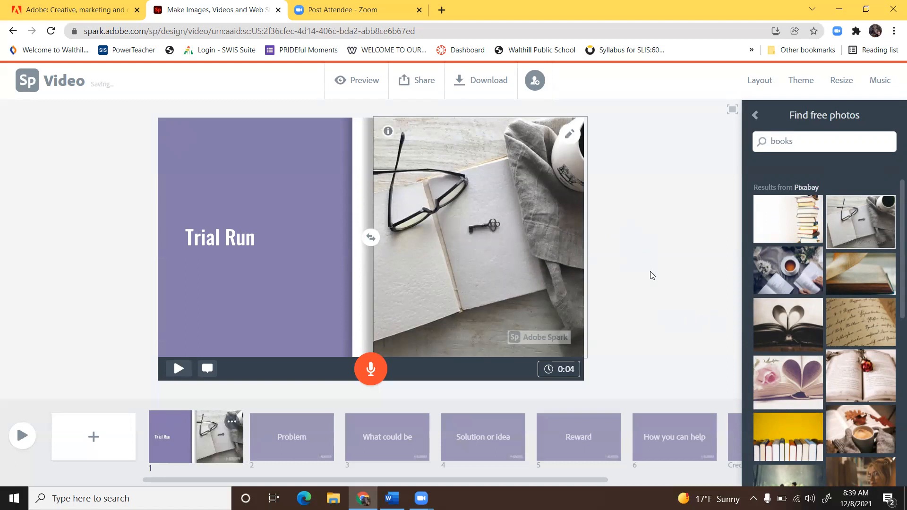
pyautogui.click(370, 242)
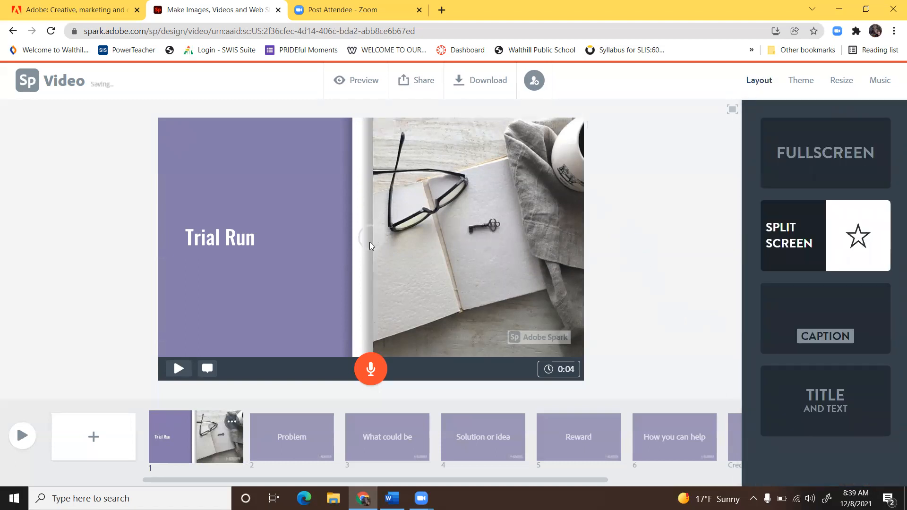
pyautogui.click(370, 240)
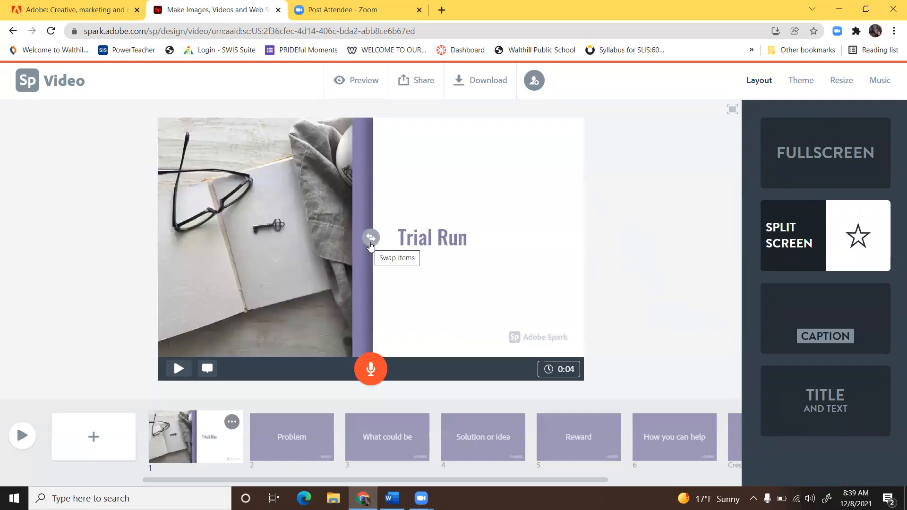
# Step: Adjust the zoom and position of the book photo within its half of the slide
pyautogui.click(258, 225)
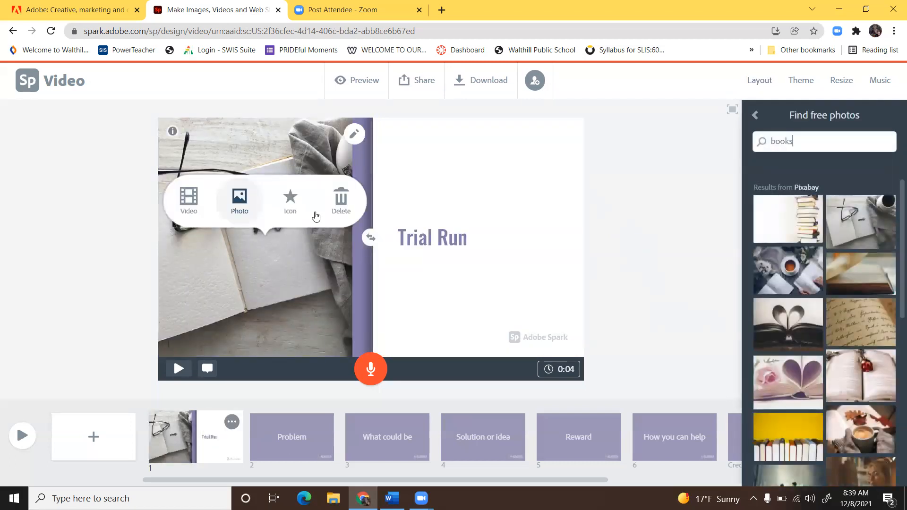
pyautogui.click(355, 136)
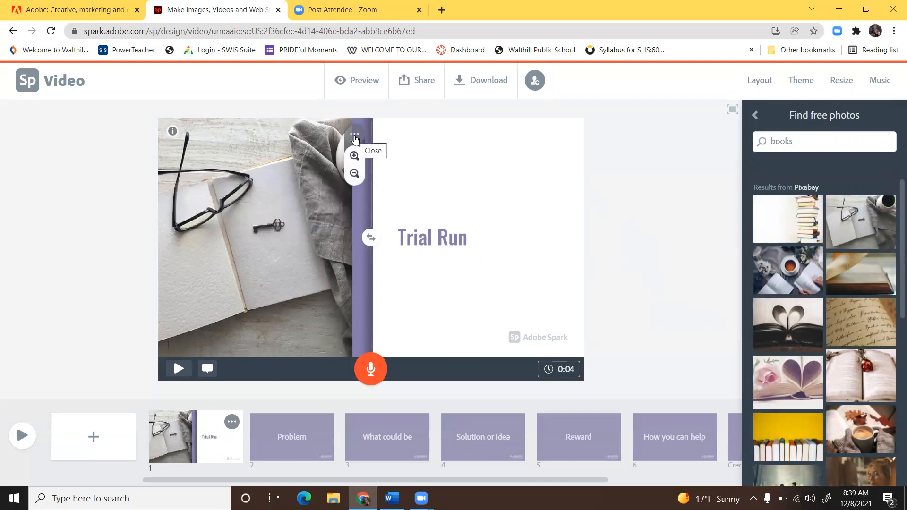
pyautogui.click(354, 158)
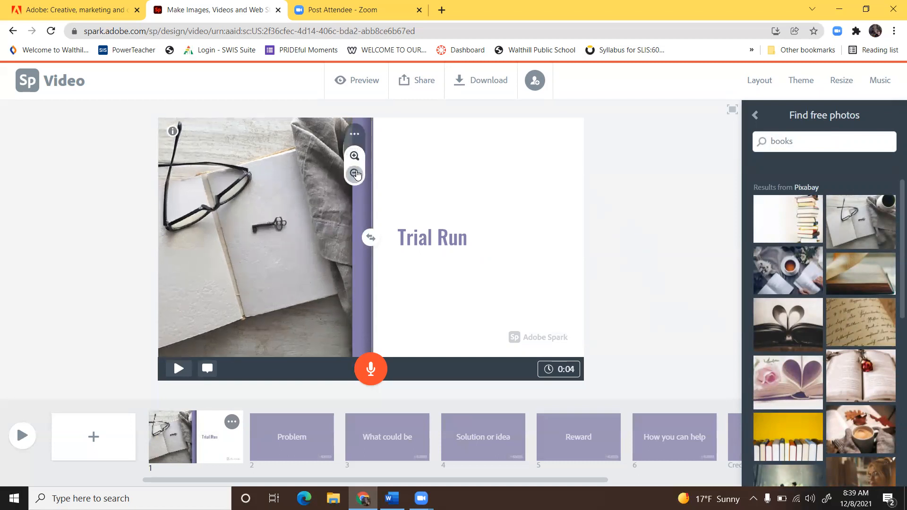
pyautogui.click(355, 173)
pyautogui.click(354, 173)
pyautogui.click(354, 173)
pyautogui.moveTo(320, 257); pyautogui.dragTo(257, 259)
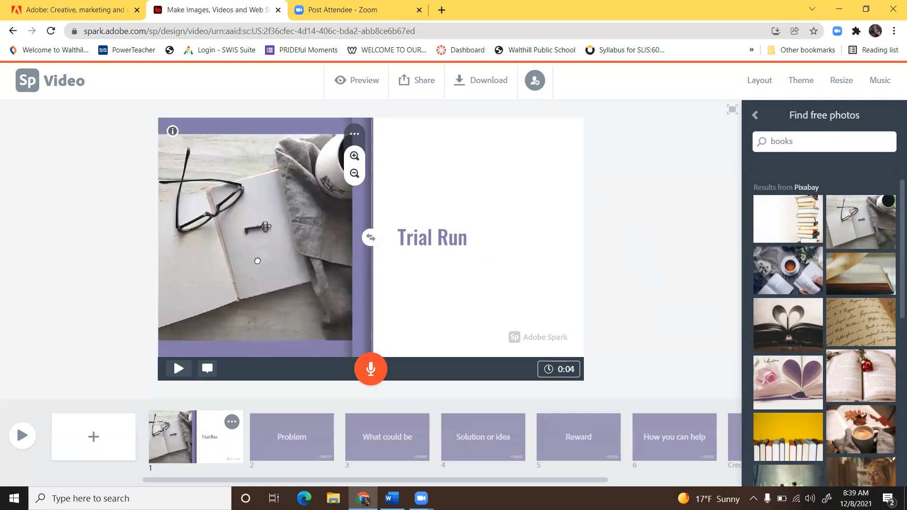
pyautogui.click(358, 162)
pyautogui.click(358, 162)
pyautogui.click(358, 162)
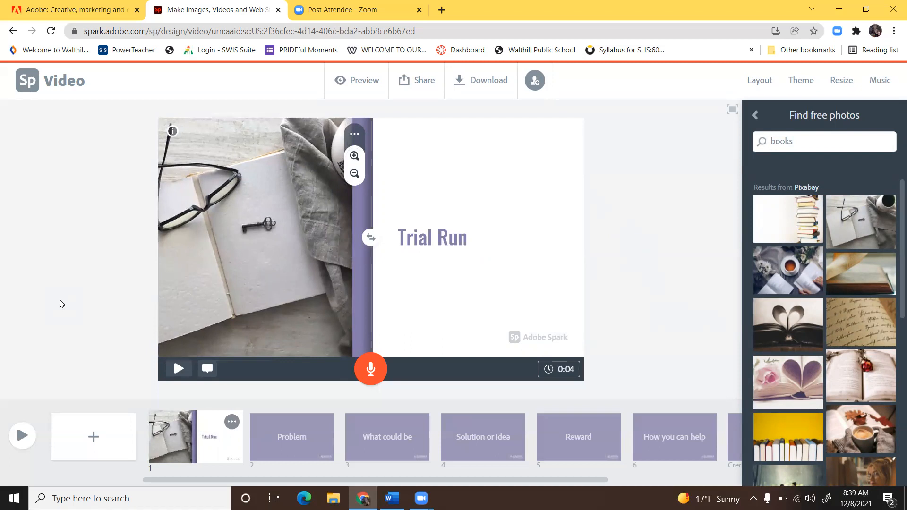
pyautogui.moveTo(221, 273); pyautogui.dragTo(226, 270)
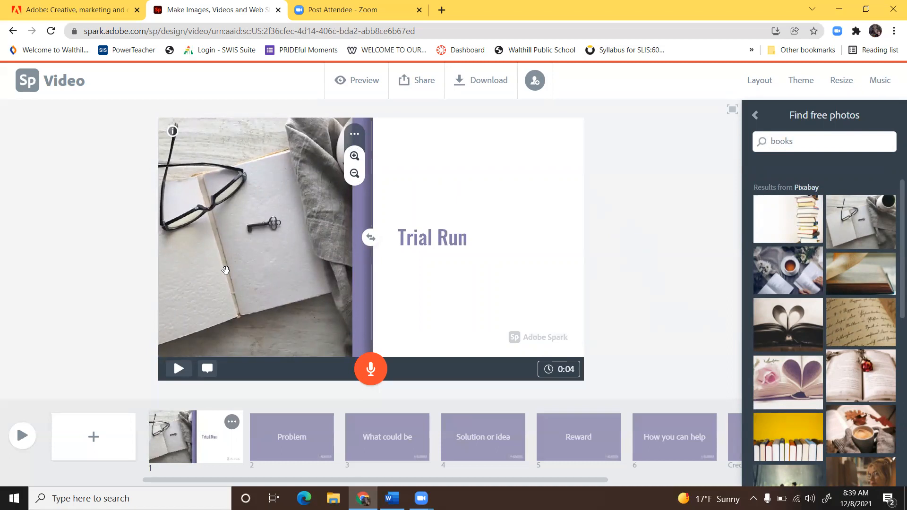
# Step: Record a voice narration for the Trial Run slide and play the slide back
pyautogui.click(551, 373)
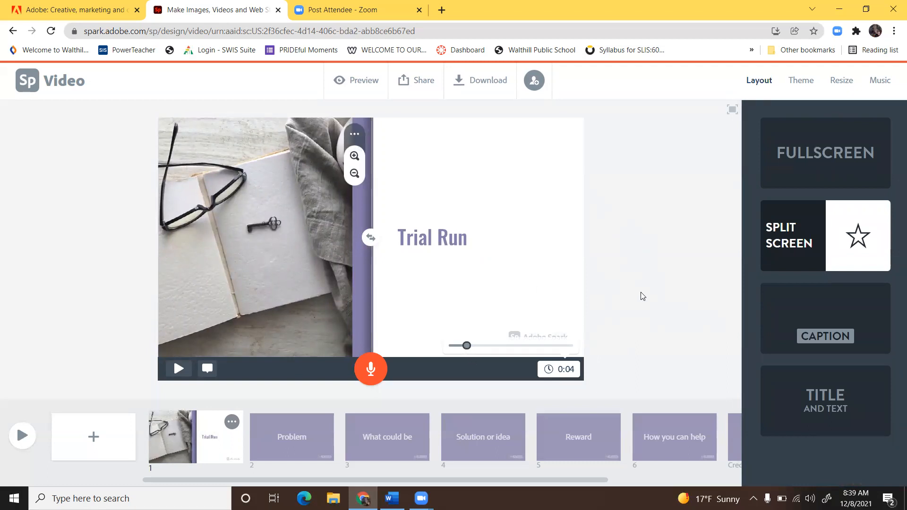
pyautogui.click(371, 378)
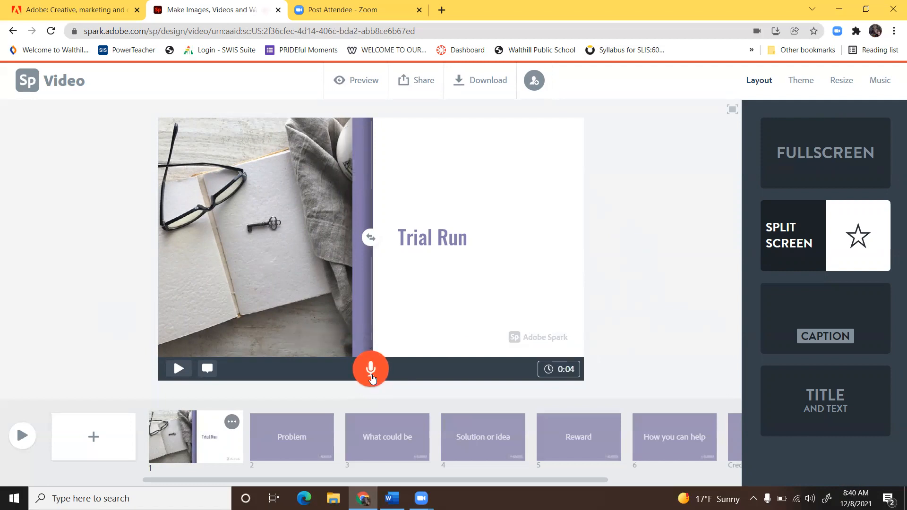
pyautogui.moveTo(372, 377); pyautogui.dragTo(372, 377)
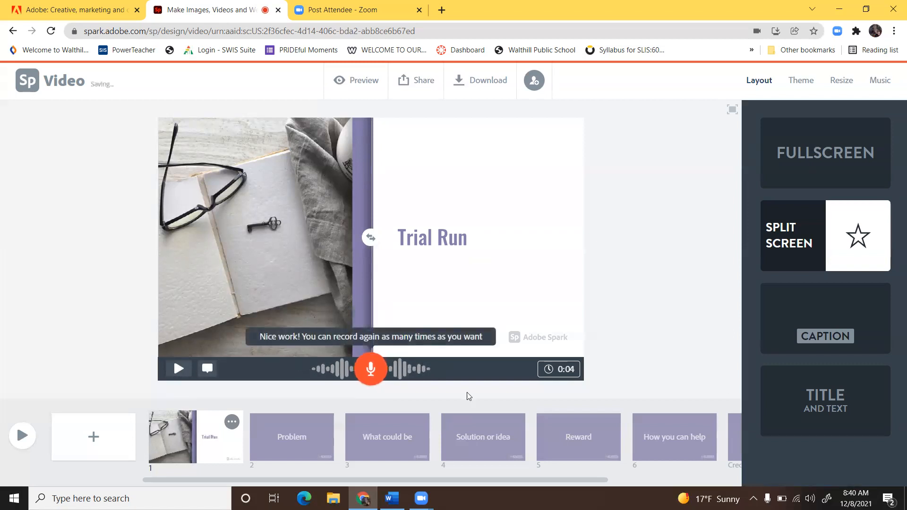
pyautogui.click(178, 369)
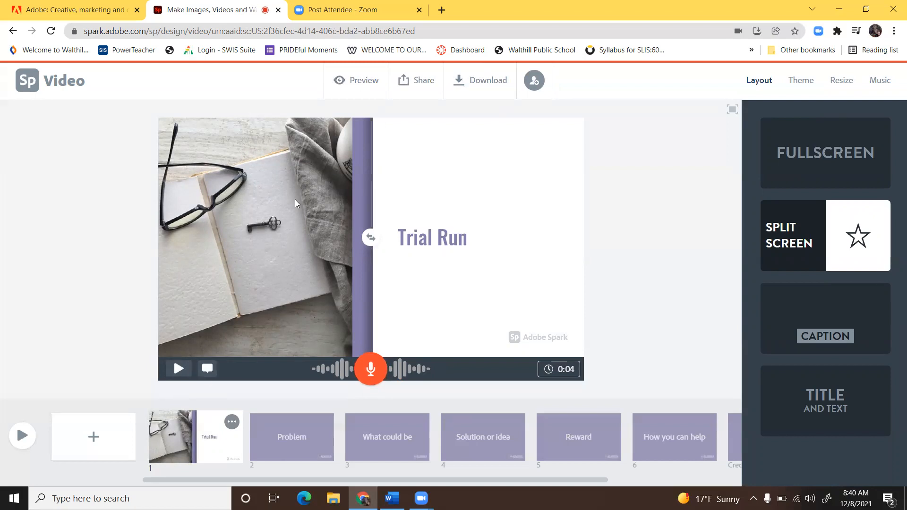
# Step: Preview the whole video, pause it after the first slide, and return to the editor
pyautogui.click(360, 80)
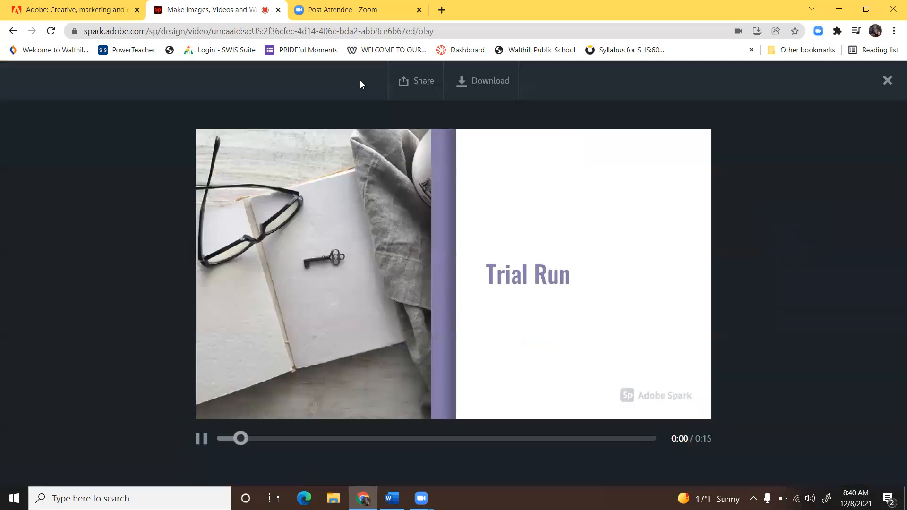
pyautogui.click(202, 440)
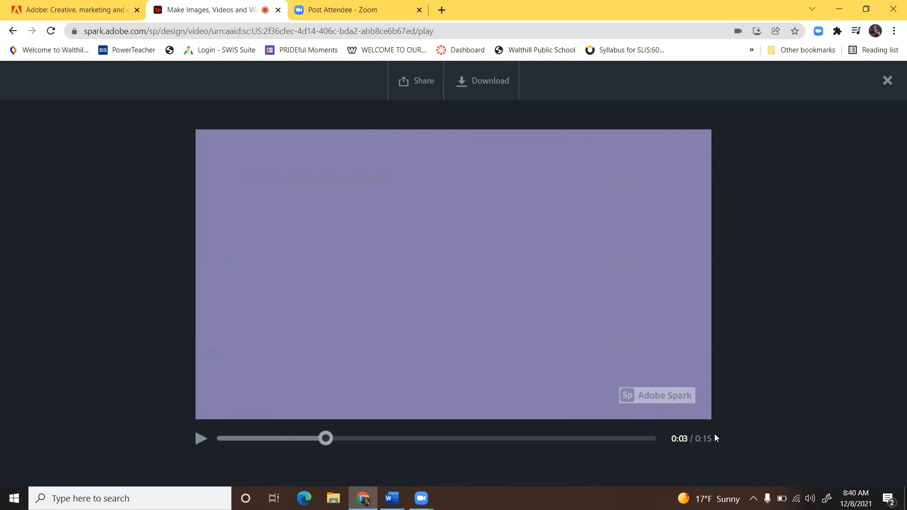
pyautogui.click(888, 80)
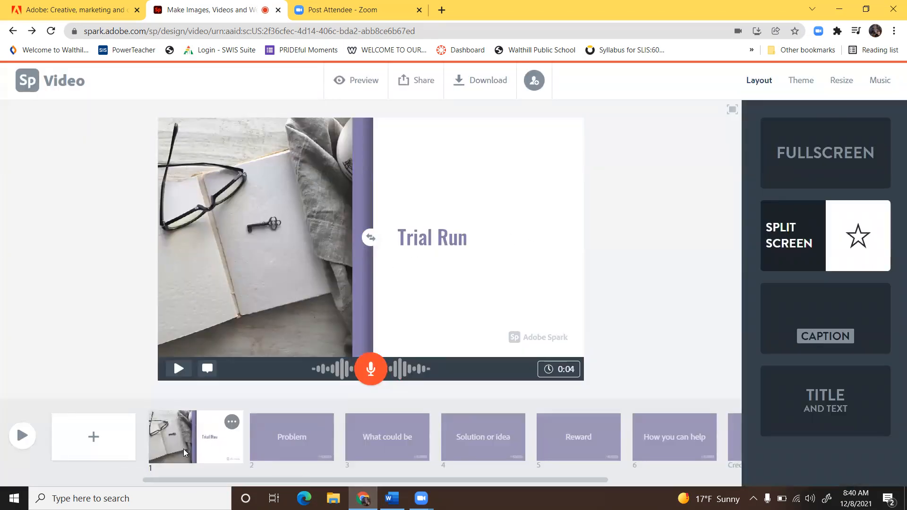
# Step: Examine the Problem slide's storytelling prompt and its content options, going back to the title slide in between
pyautogui.click(285, 449)
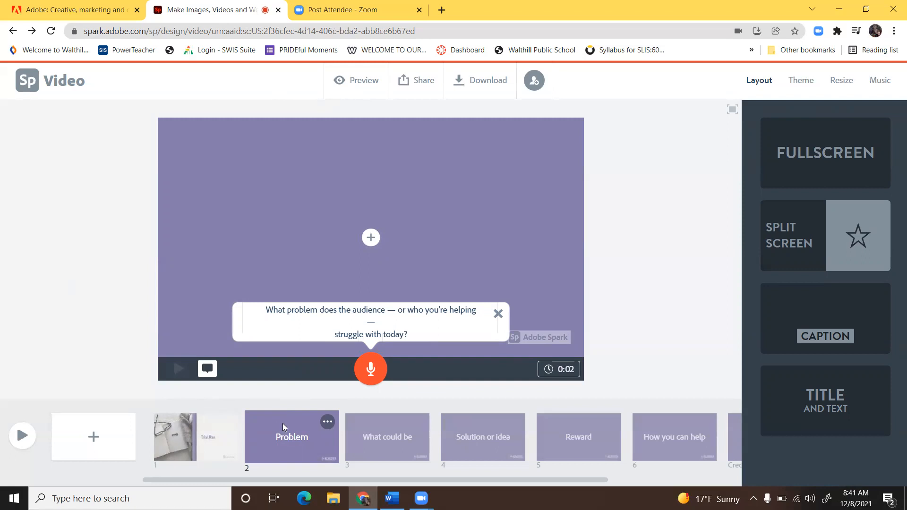
pyautogui.click(191, 427)
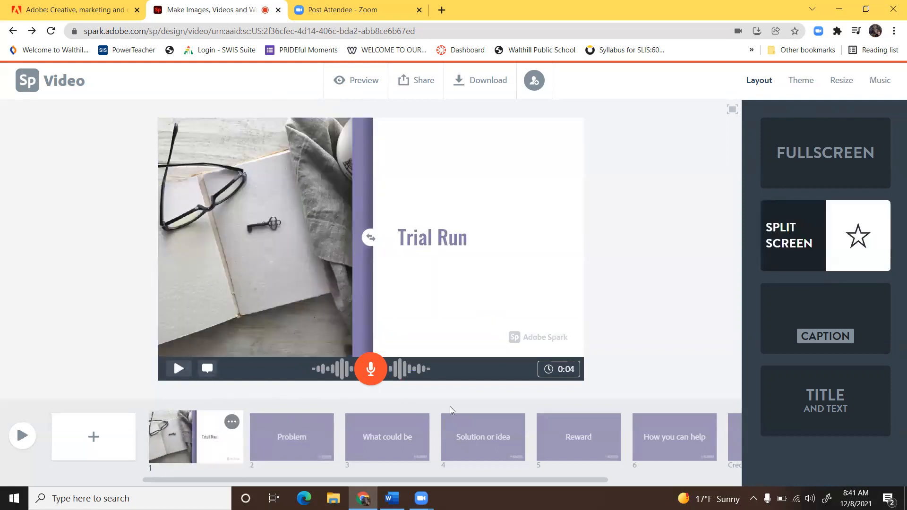
pyautogui.click(307, 439)
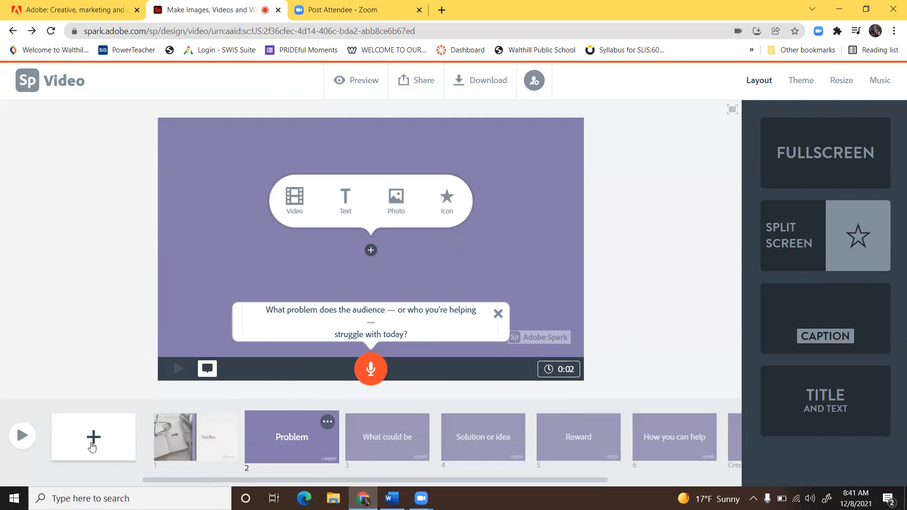
pyautogui.click(305, 480)
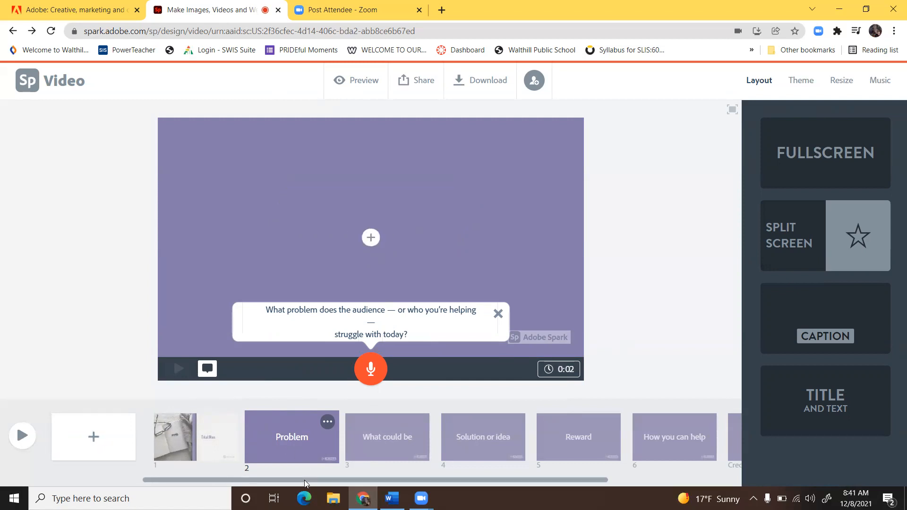
# Step: Open the Credits slide near the end of the slide sequence and examine its content
pyautogui.moveTo(305, 480); pyautogui.dragTo(439, 480)
pyautogui.click(582, 452)
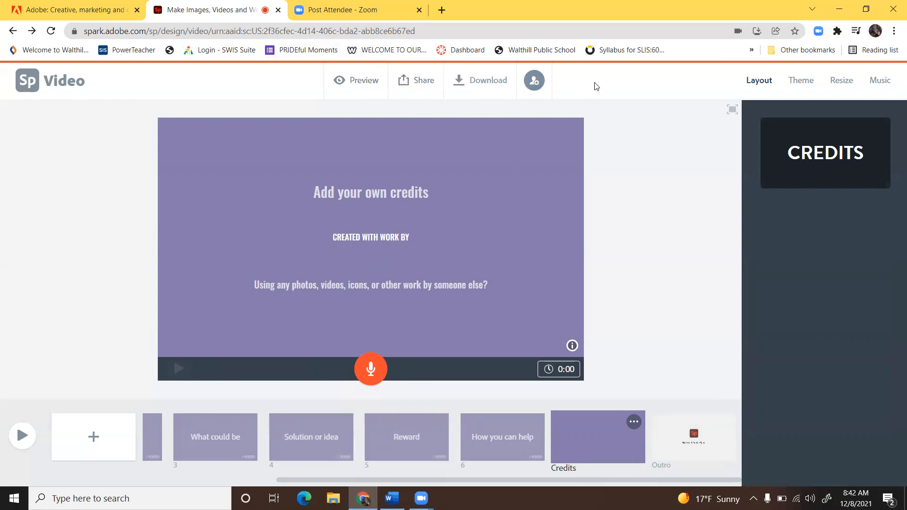
# Step: Publish the video in the Education category with the author name and Get noticed options turned off, creating a shareable link
pyautogui.click(418, 78)
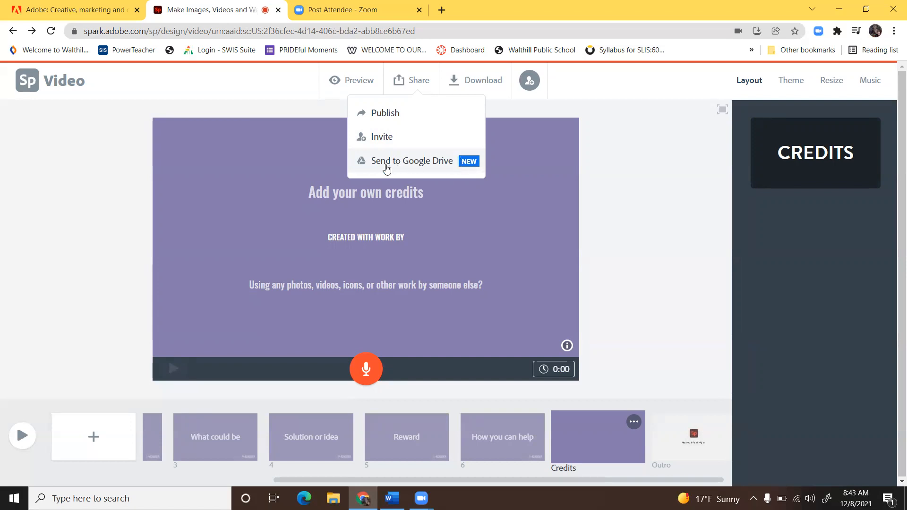
pyautogui.click(392, 115)
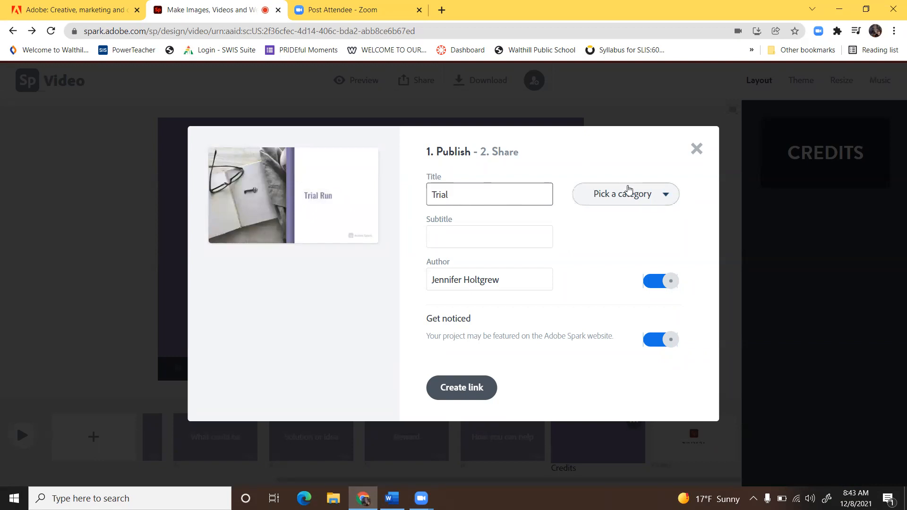
pyautogui.click(633, 194)
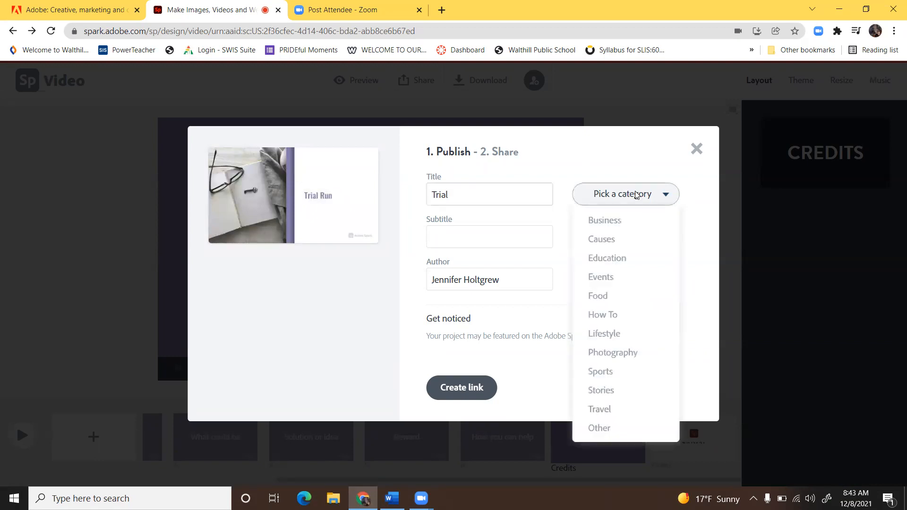
pyautogui.click(625, 260)
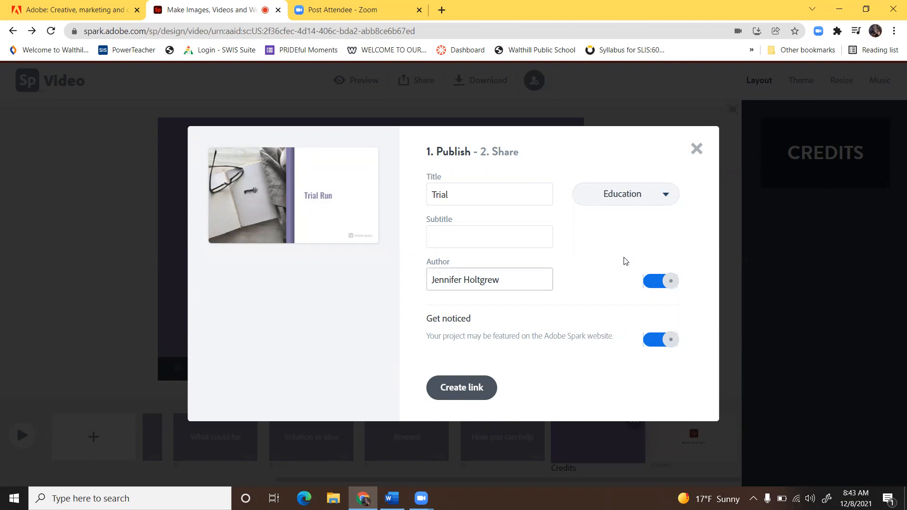
pyautogui.click(661, 282)
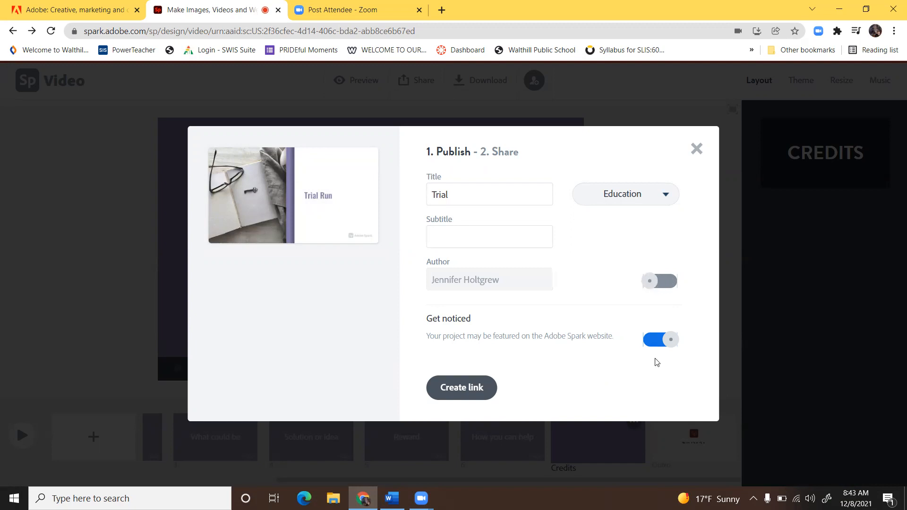
pyautogui.click(655, 345)
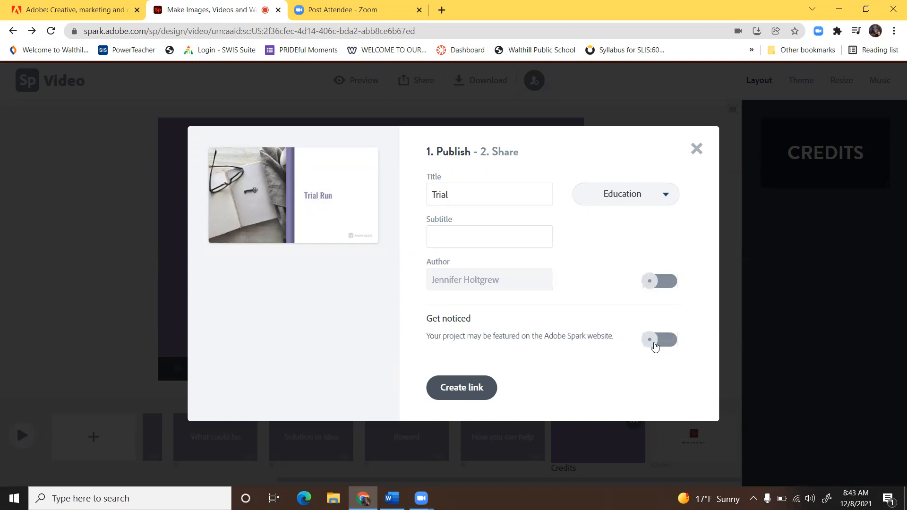
pyautogui.click(473, 390)
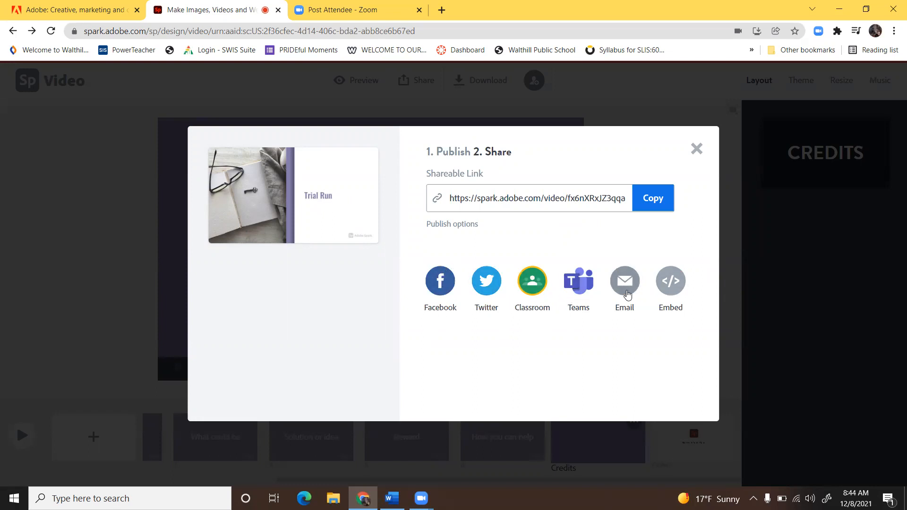
# Step: Show the published video's embed code, copy its shareable link, and return to the editor
pyautogui.click(674, 287)
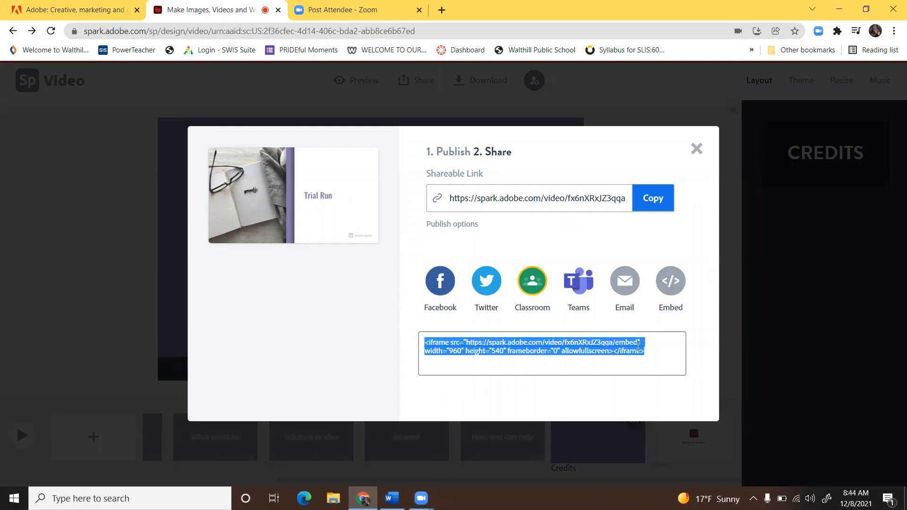
pyautogui.click(651, 194)
pyautogui.click(652, 196)
pyautogui.click(698, 149)
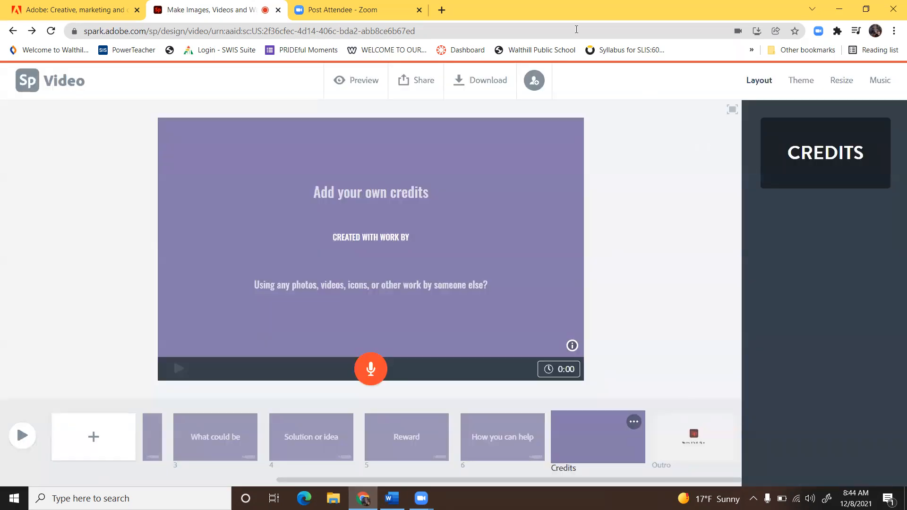
# Step: Examine the options for inviting people to edit the Trial project, and return to the editor
pyautogui.click(534, 80)
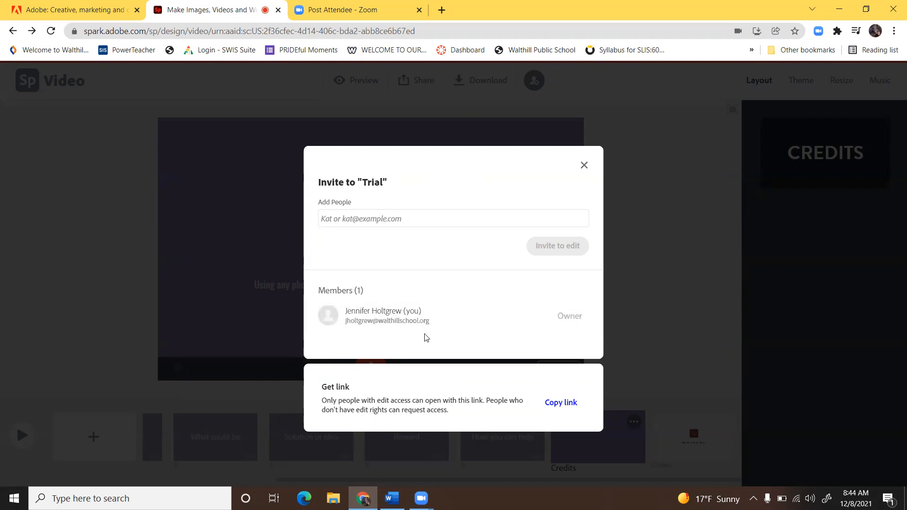
pyautogui.click(584, 165)
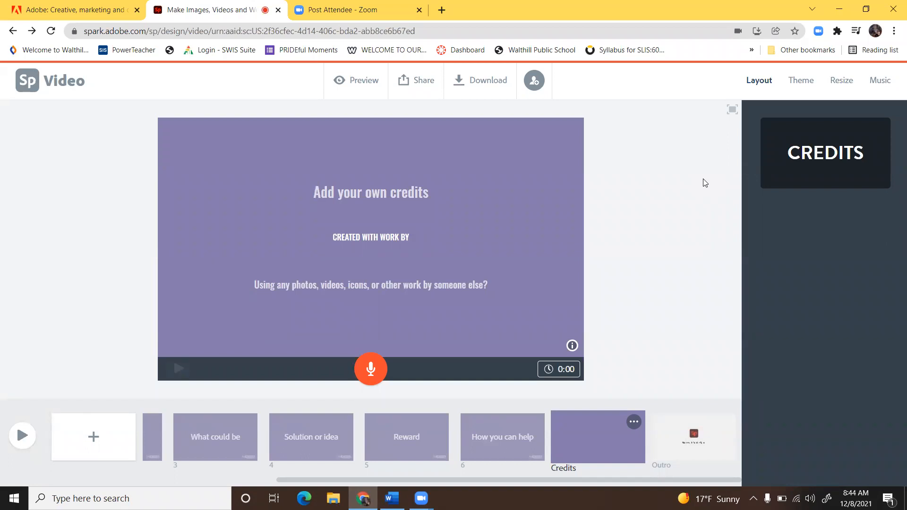
# Step: Leave the Trial video, browse the saved projects, and open The Serpent King video project for editing
pyautogui.click(26, 81)
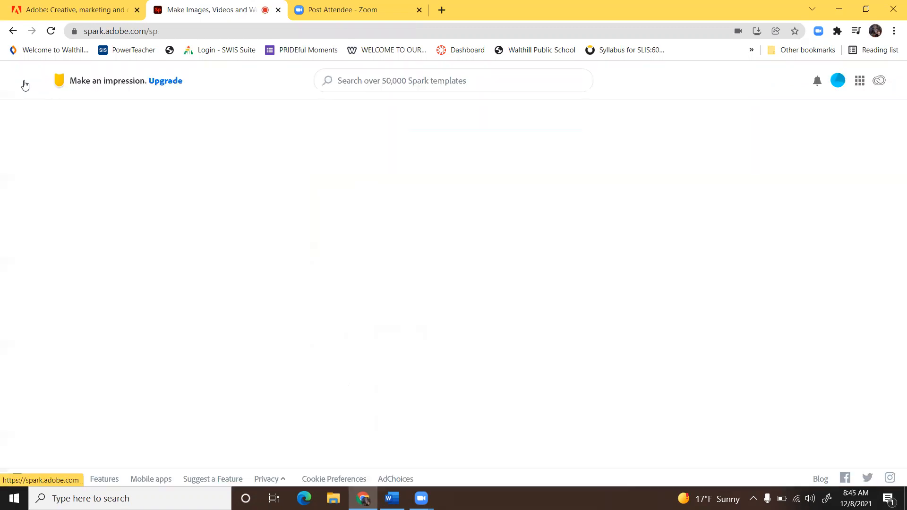
pyautogui.click(28, 207)
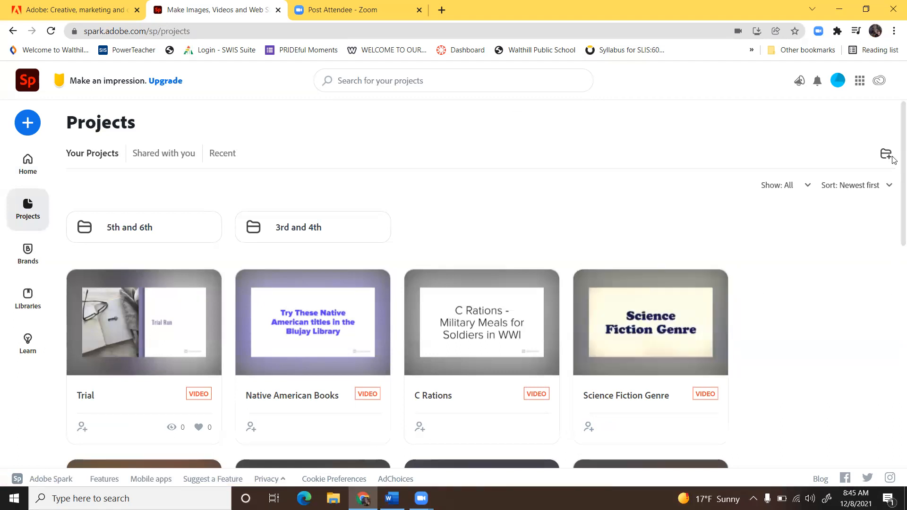
pyautogui.scroll(-3, 894, 226)
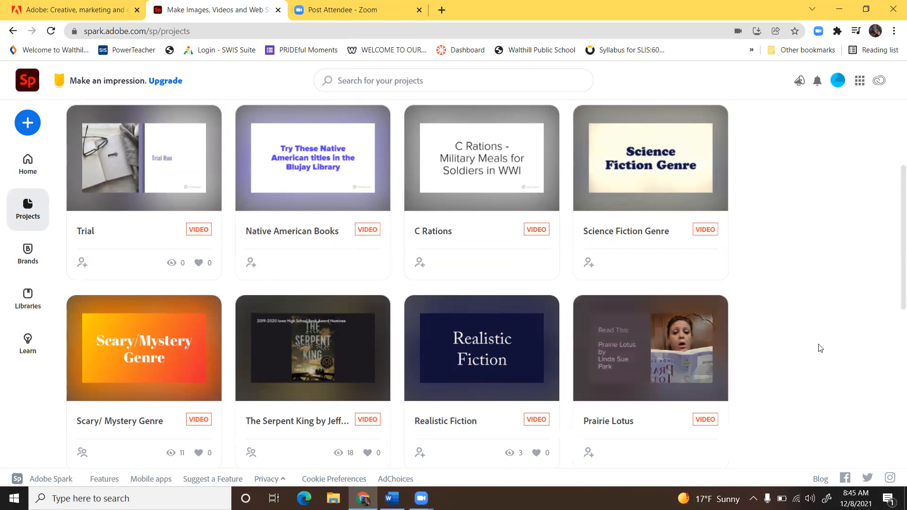
pyautogui.moveTo(701, 366)
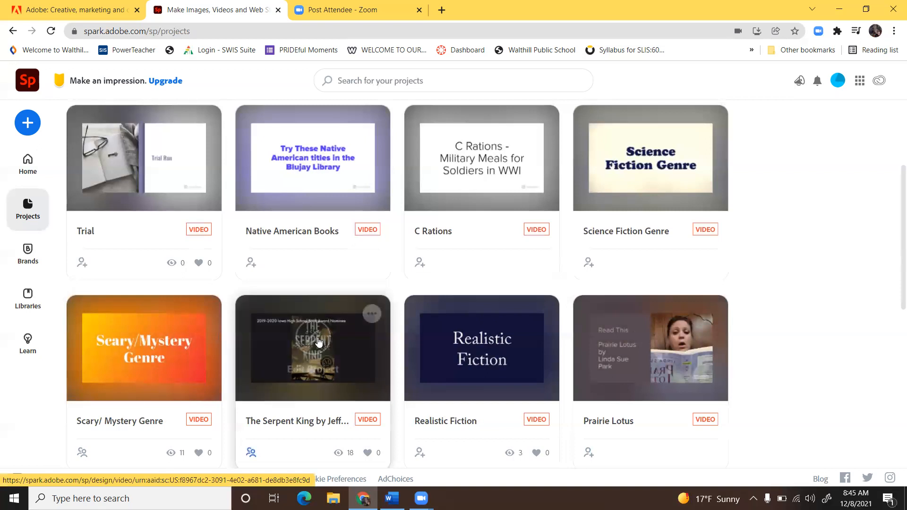
pyautogui.moveTo(349, 366)
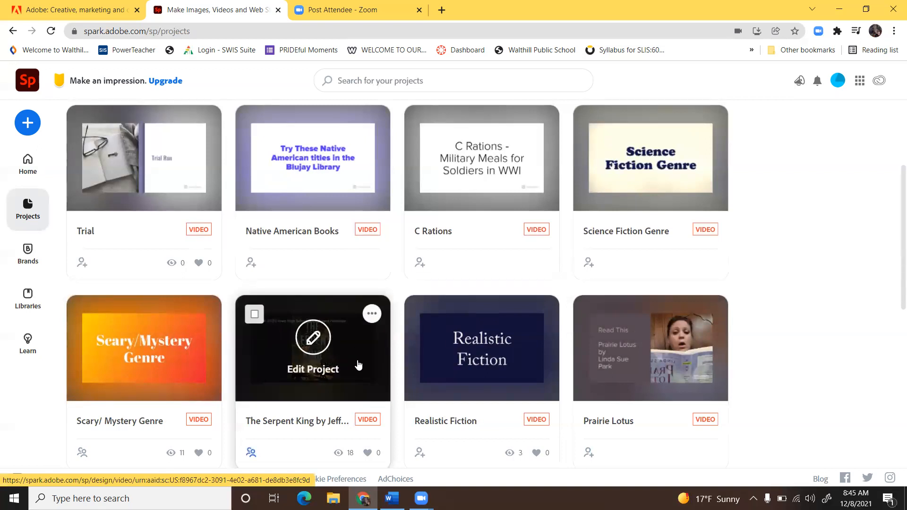
pyautogui.scroll(-1, 358, 365)
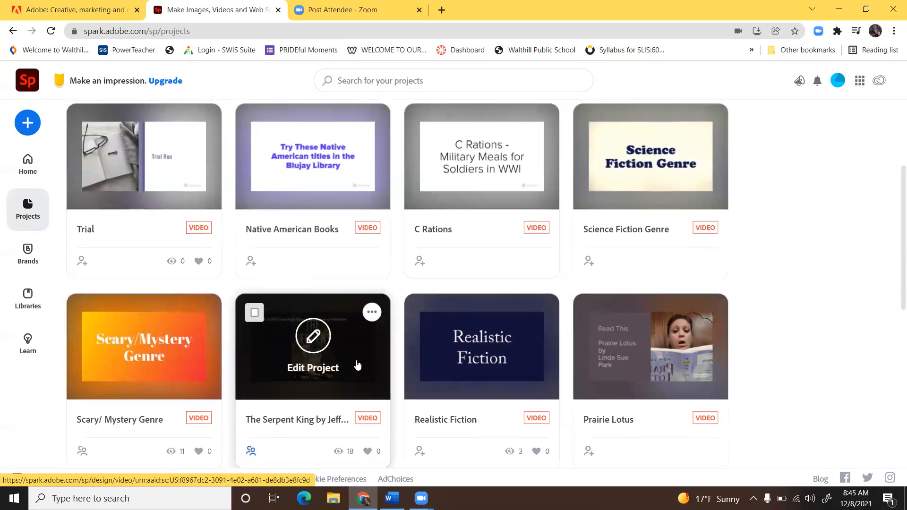
pyautogui.click(358, 365)
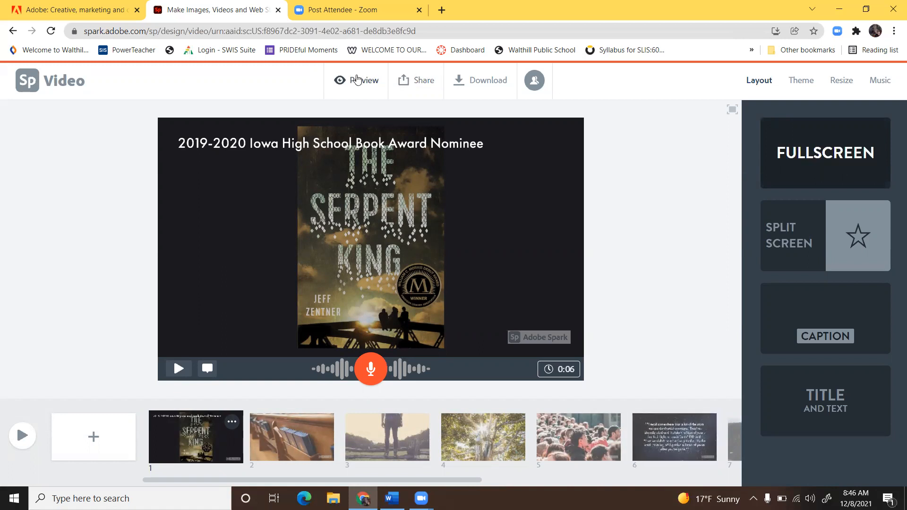
# Step: Preview The Serpent King video by playing it, and return to its editor
pyautogui.click(357, 80)
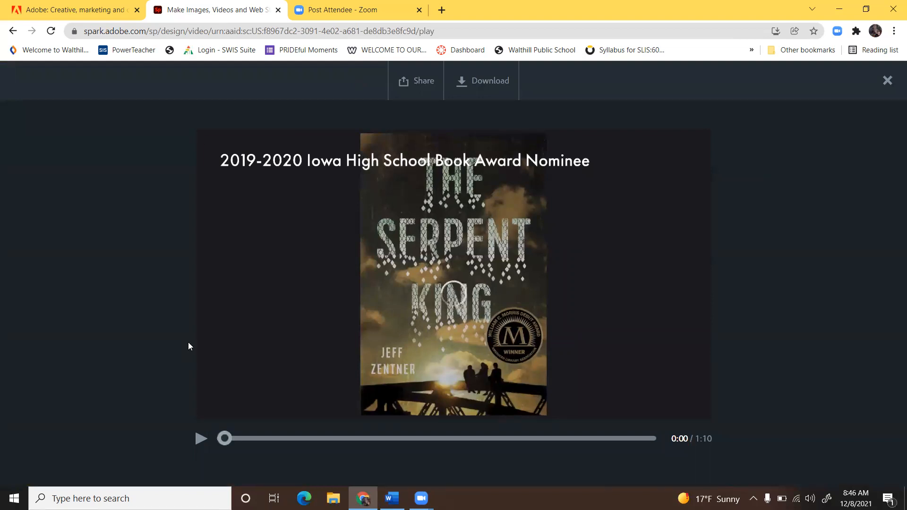
pyautogui.click(202, 439)
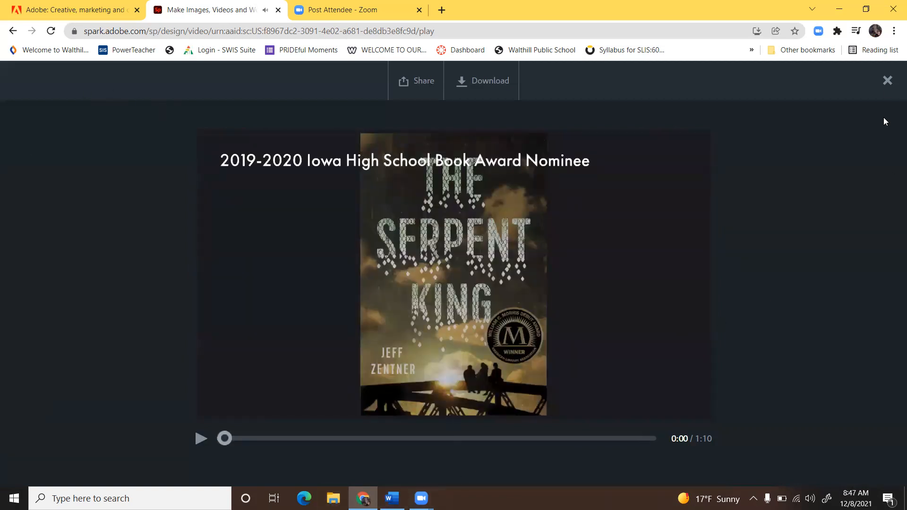
pyautogui.click(887, 81)
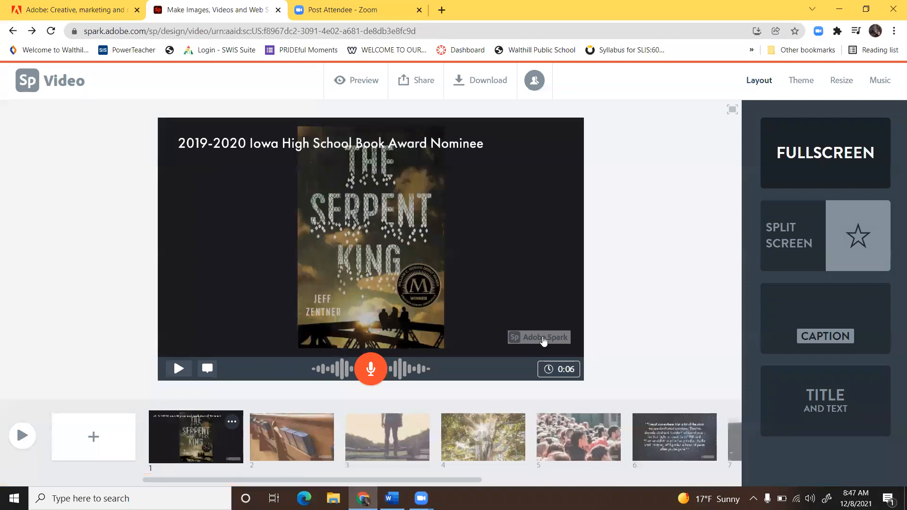